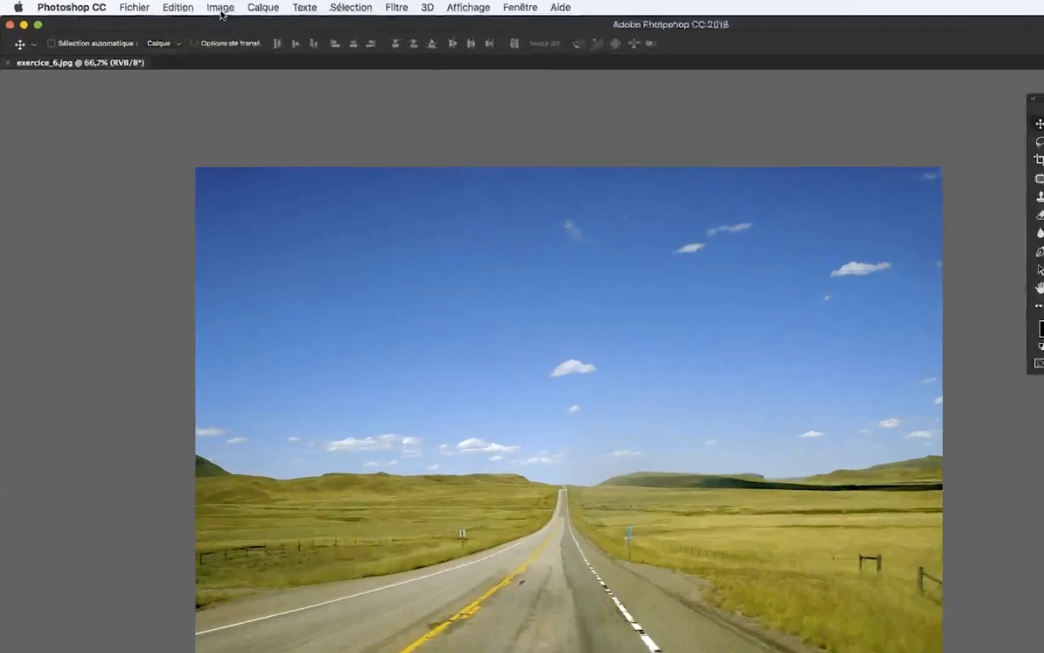
pyautogui.click(172, 8)
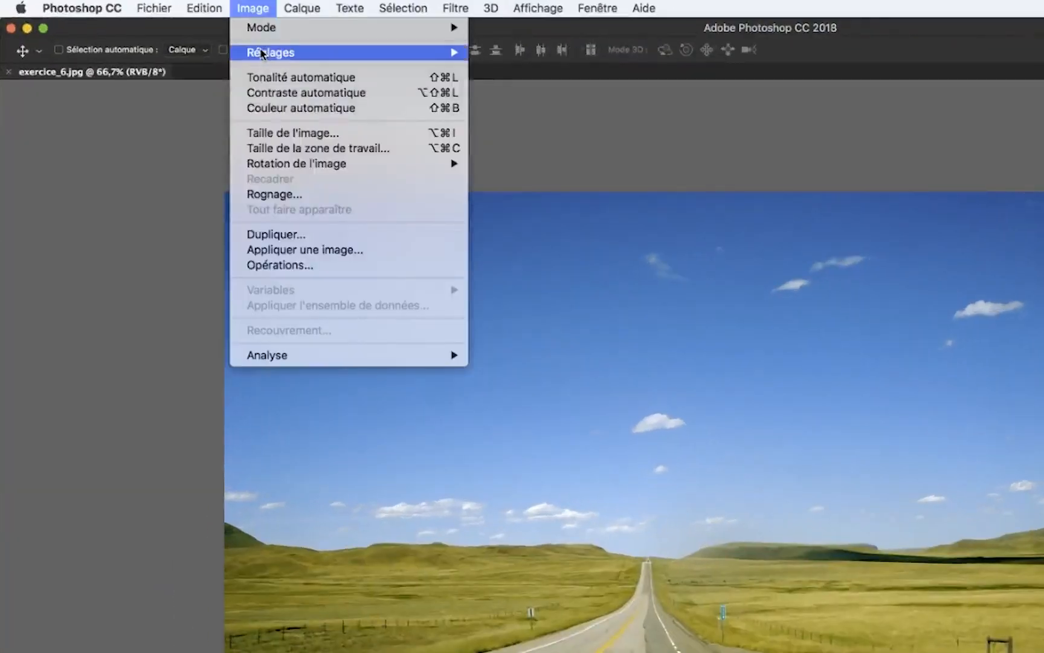
pyautogui.moveTo(256, 52)
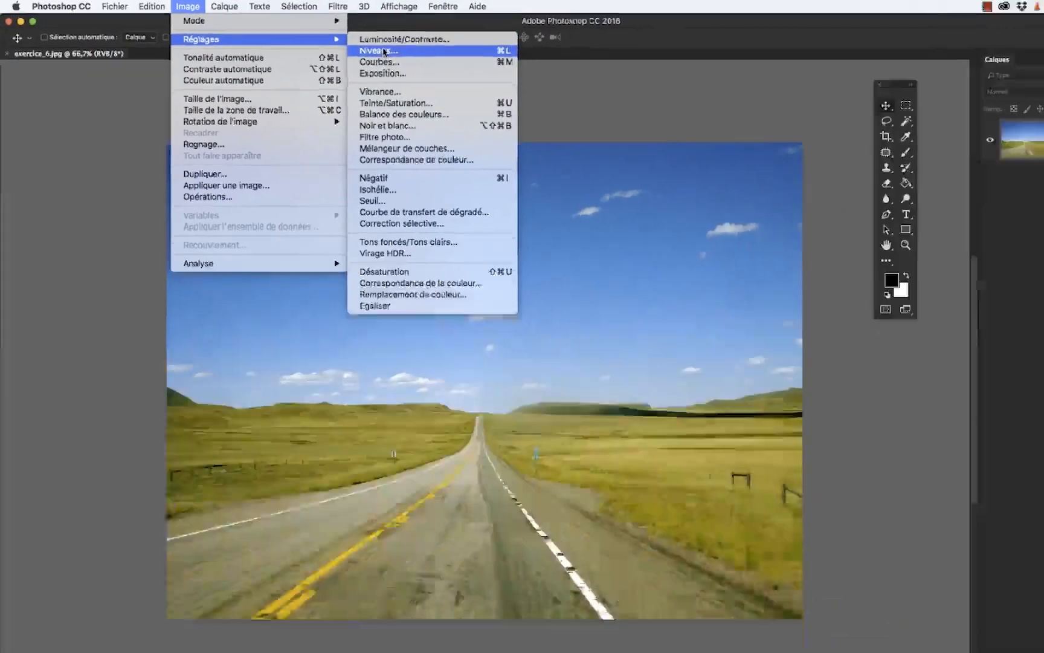
pyautogui.click(516, 68)
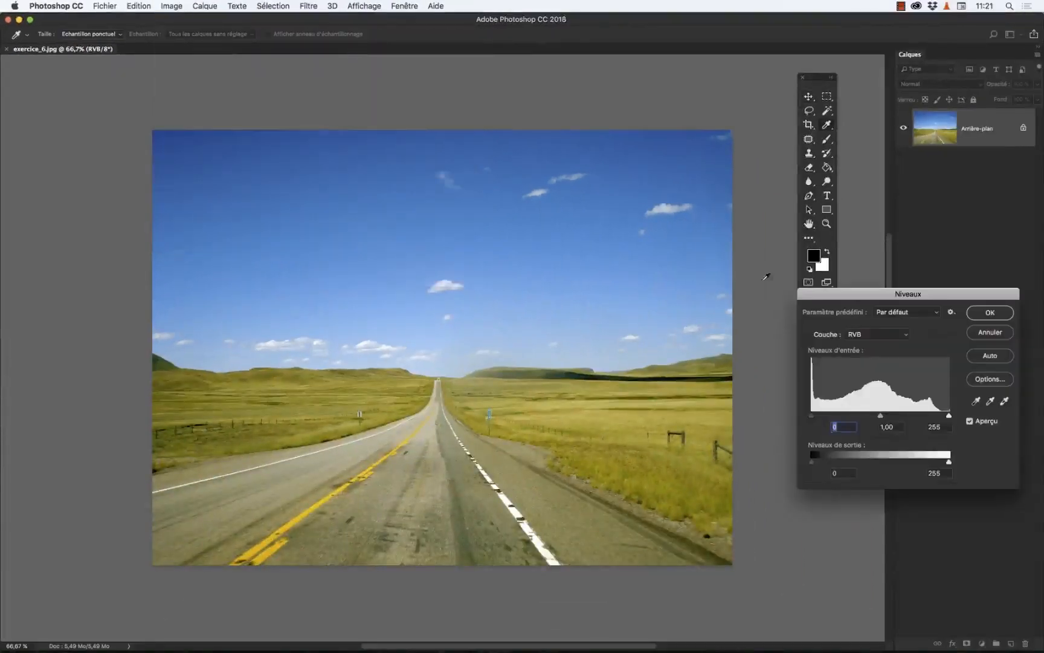
pyautogui.moveTo(880, 415); pyautogui.dragTo(863, 416)
pyautogui.press('Tab')
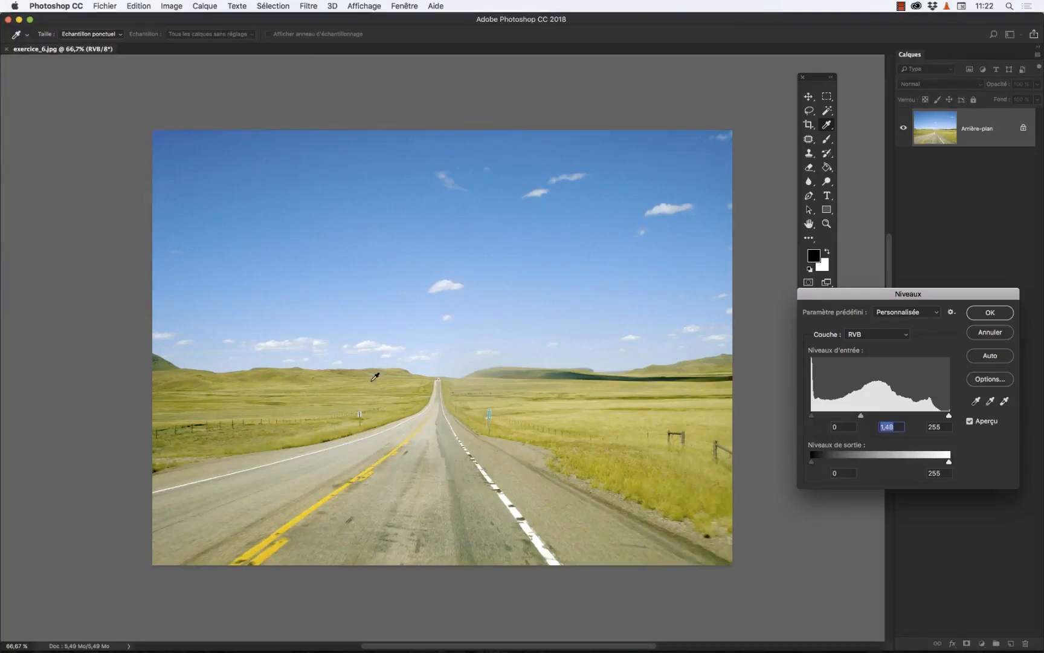
pyautogui.click(989, 333)
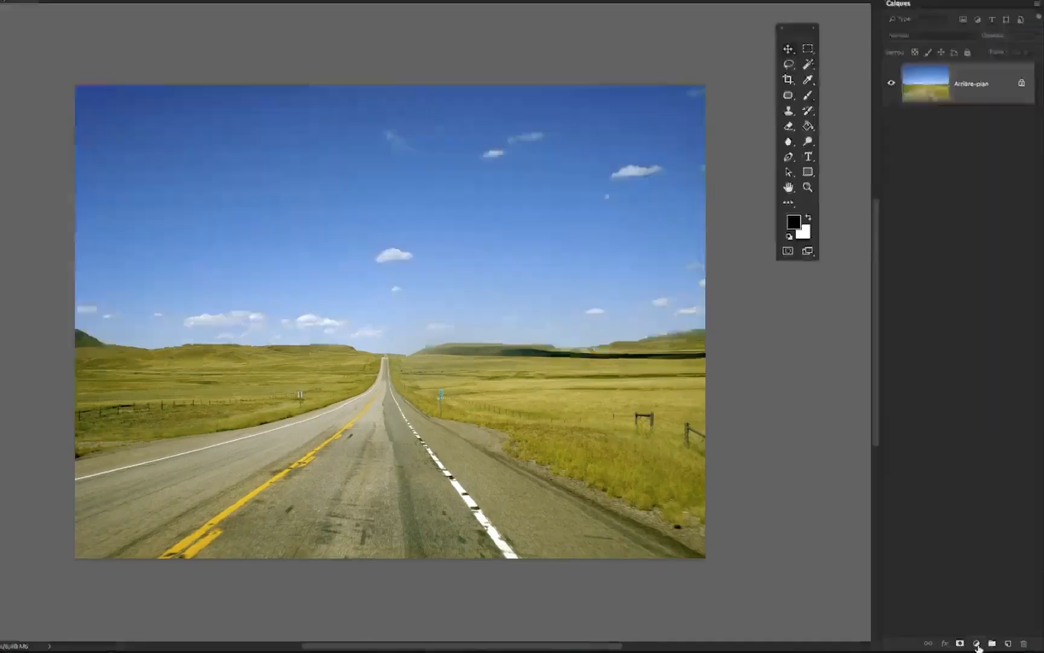
# Add a Levels adjustment layer above the background and set its white input level to 189
pyautogui.click(982, 643)
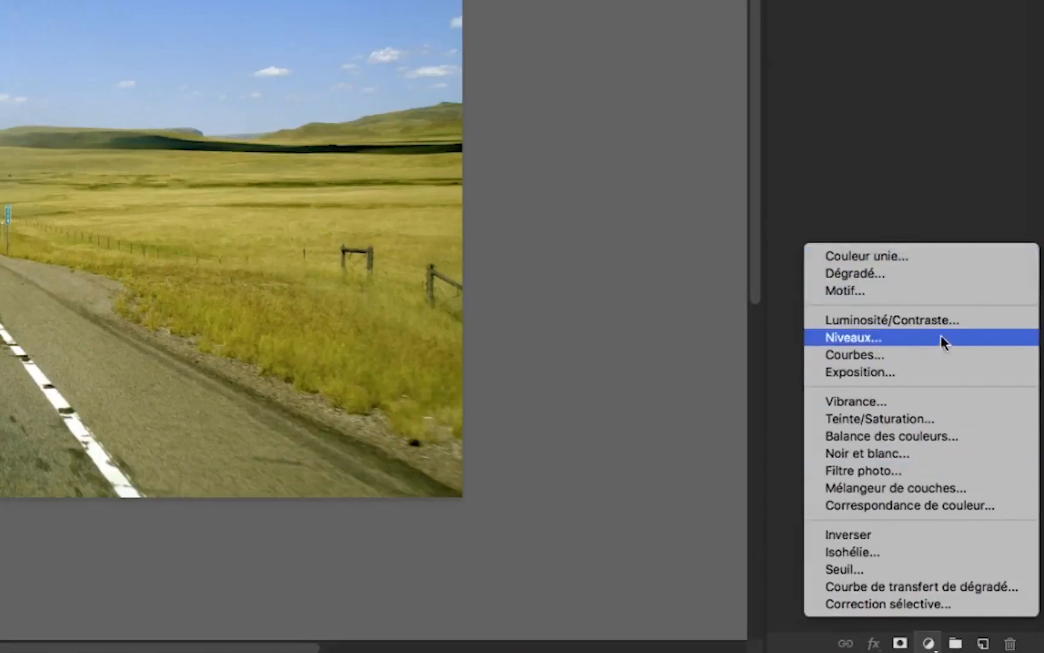
pyautogui.click(965, 339)
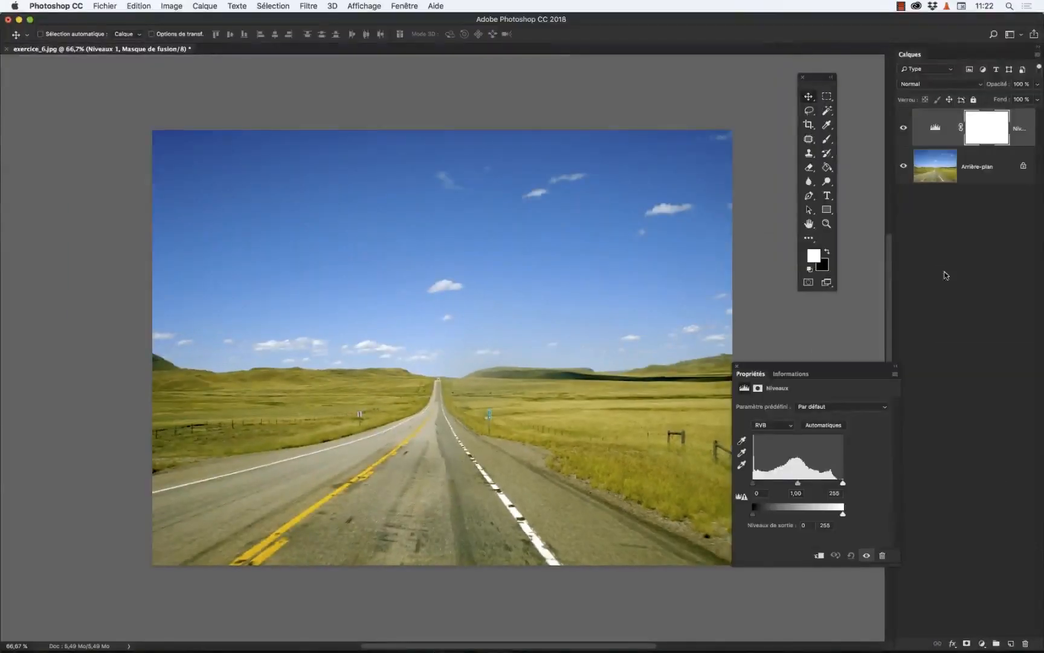
pyautogui.moveTo(863, 365); pyautogui.dragTo(667, 165)
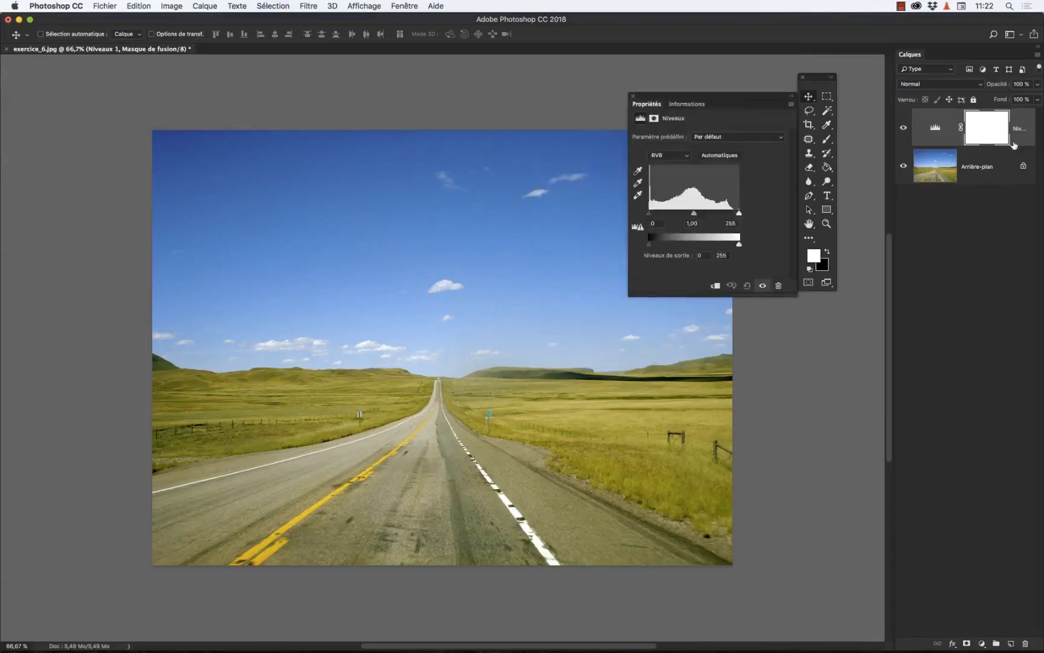
pyautogui.moveTo(739, 213); pyautogui.dragTo(716, 214)
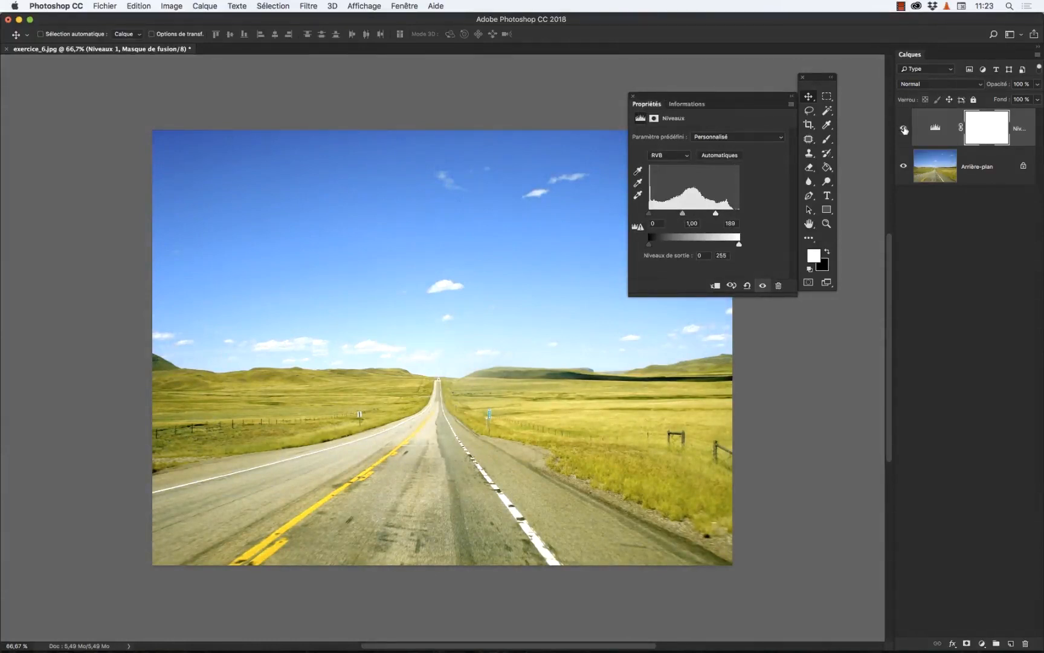
# Compare the photo with and without the Levels layer, and check its fill control and the available direct image adjustments
pyautogui.click(902, 130)
pyautogui.click(903, 129)
pyautogui.click(1036, 99)
pyautogui.moveTo(1035, 99)
pyautogui.mouseDown()
pyautogui.moveTo(991, 99)
pyautogui.moveTo(1037, 99)
pyautogui.mouseUp()
pyautogui.click(172, 6)
pyautogui.moveTo(172, 37)
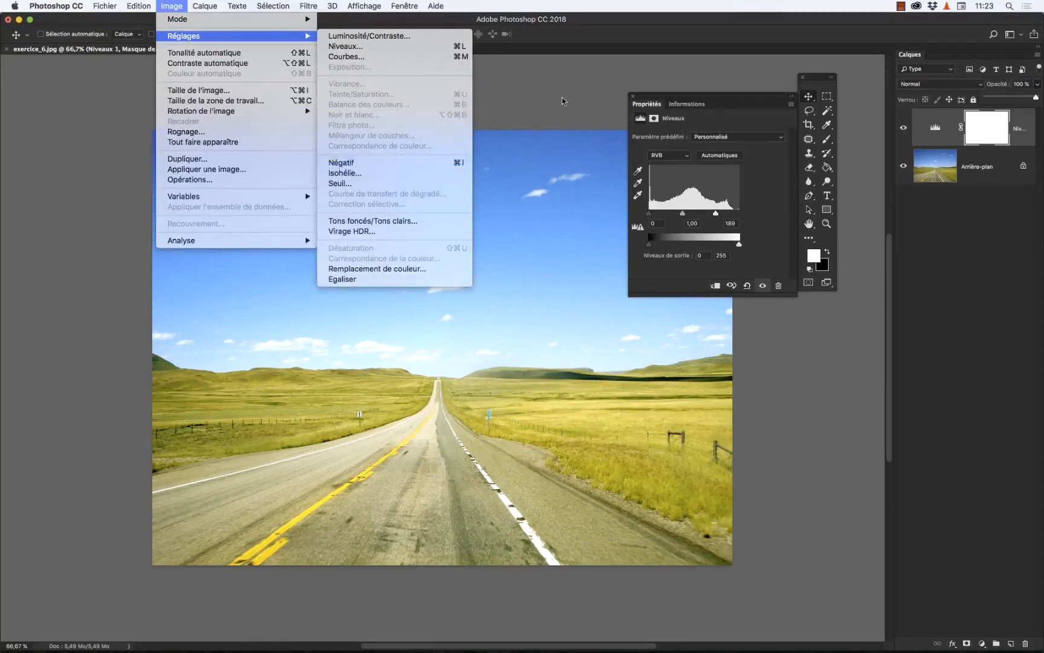
pyautogui.click(533, 108)
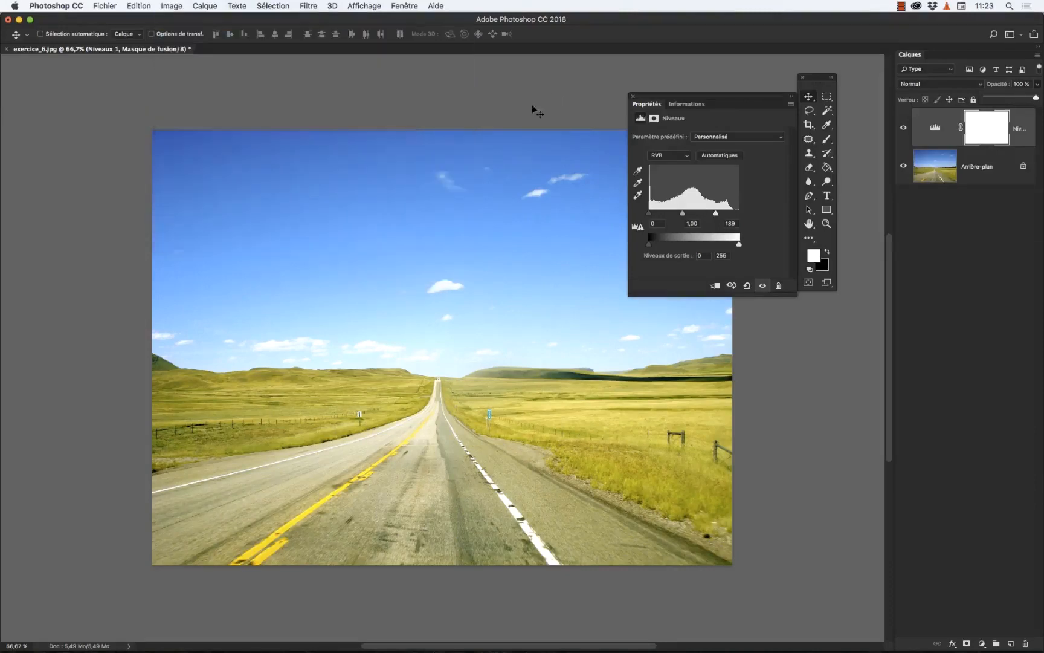
# Close the Levels properties, compare the photo once more without the adjustment, and delete the Levels adjustment layer
pyautogui.click(634, 95)
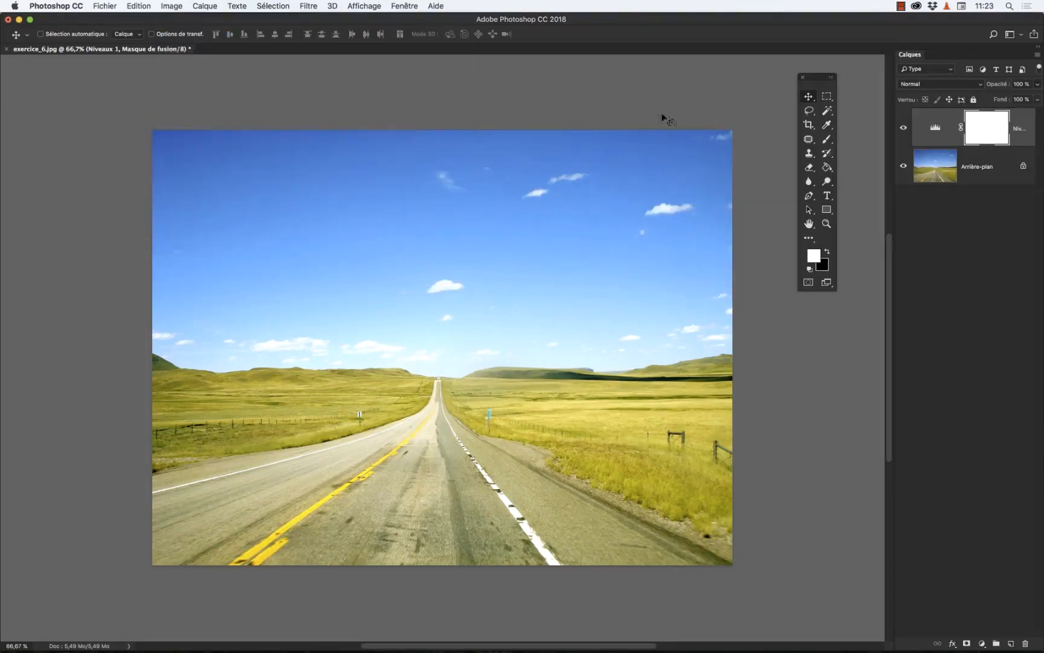
pyautogui.click(904, 129)
pyautogui.click(904, 130)
pyautogui.moveTo(940, 129); pyautogui.dragTo(1027, 643)
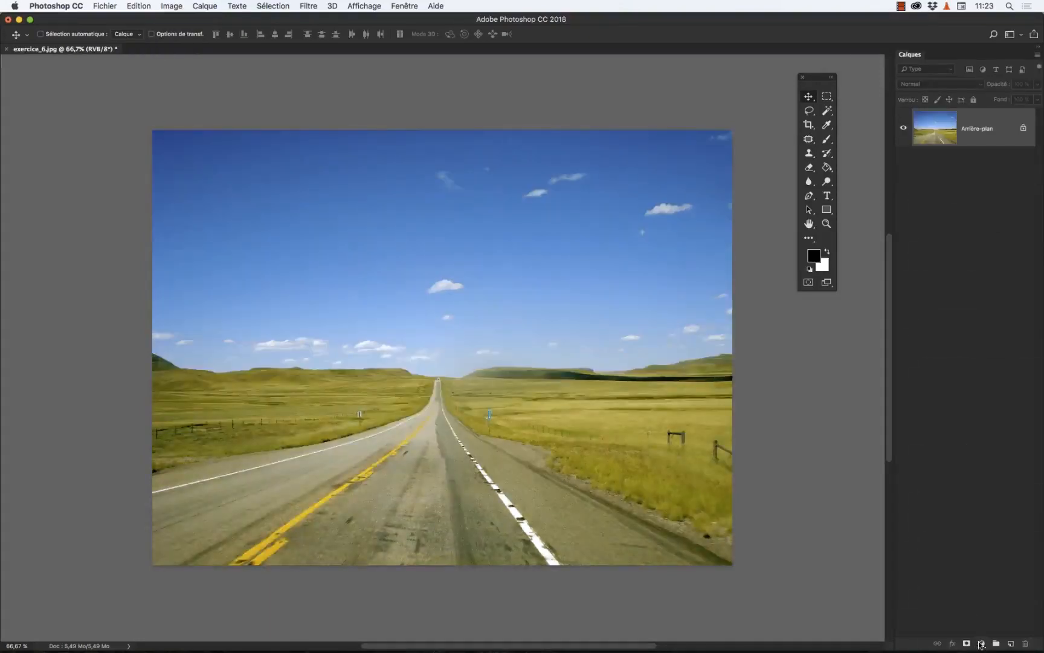
# Add a new Levels adjustment layer above the background and move its properties clear of the sky
pyautogui.click(981, 644)
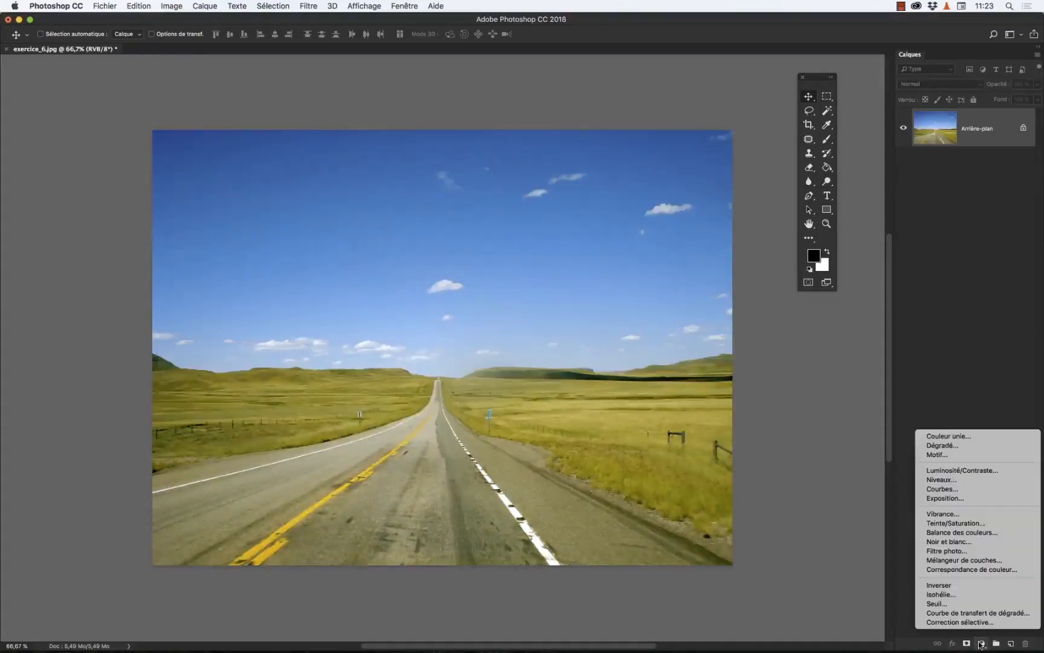
pyautogui.click(942, 479)
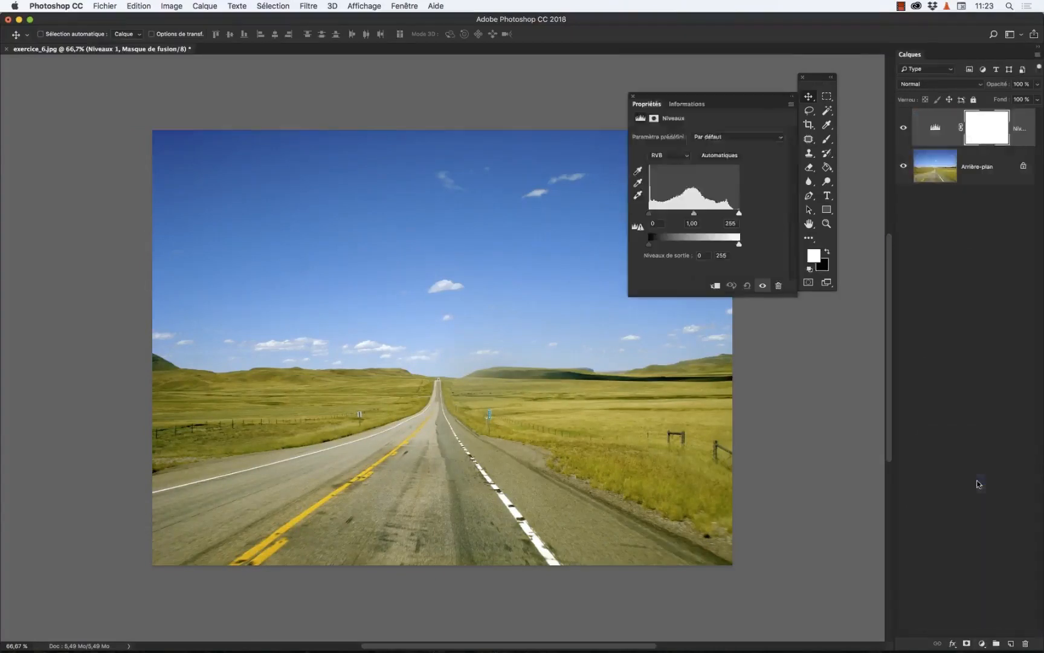
pyautogui.moveTo(646, 101); pyautogui.dragTo(672, 334)
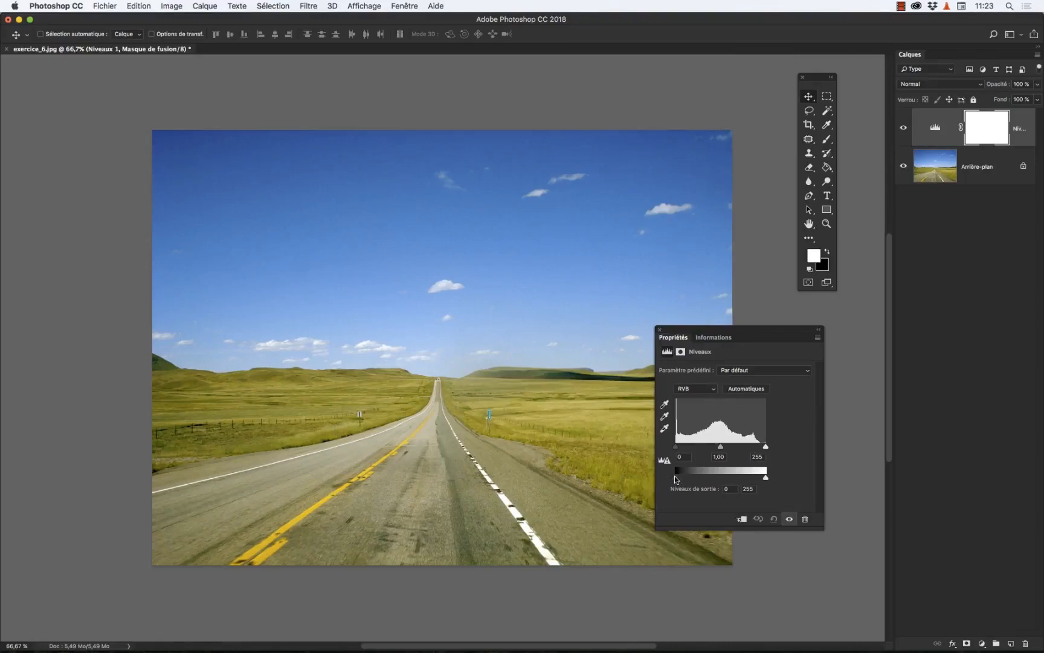
# Set the Levels midtone input to 1.43 and the black output level to 28, then close the properties
pyautogui.moveTo(674, 479); pyautogui.dragTo(691, 478)
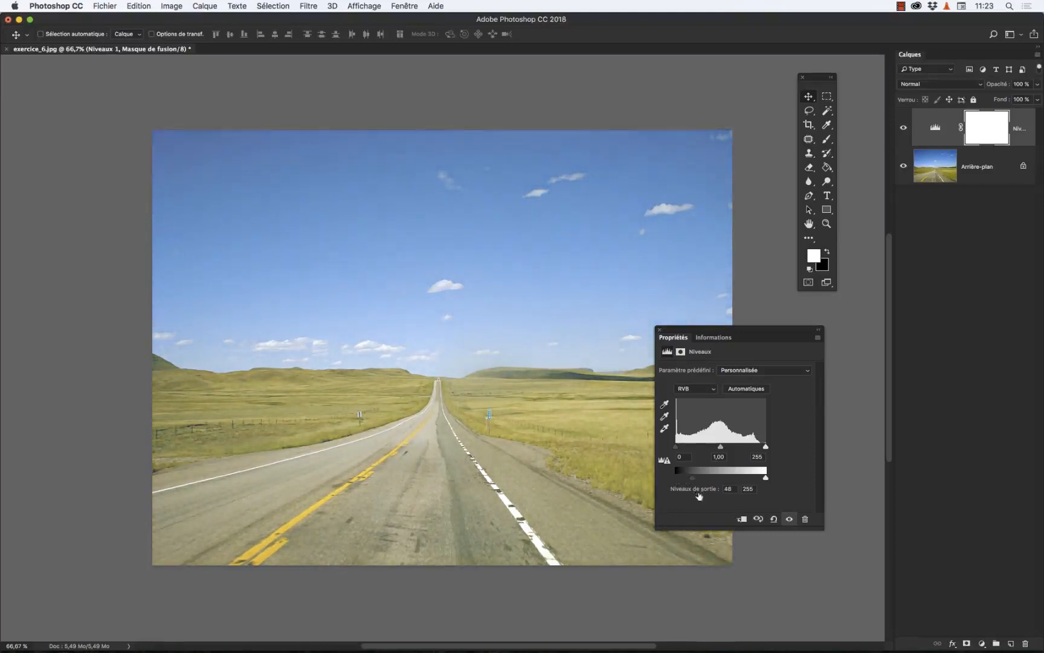
pyautogui.moveTo(693, 480); pyautogui.dragTo(660, 480)
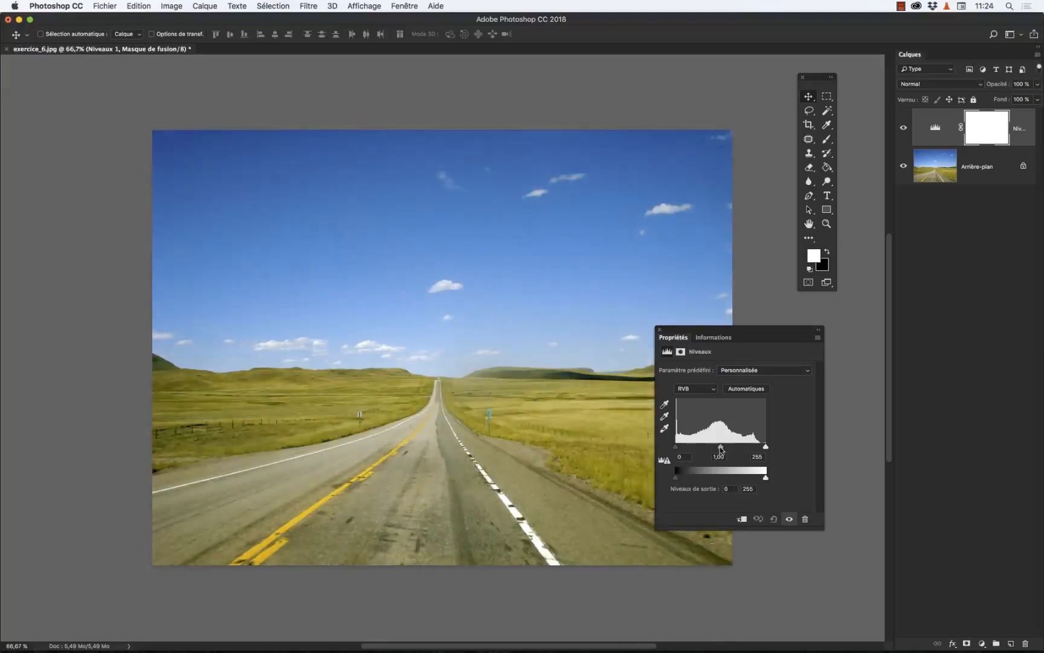
pyautogui.moveTo(722, 450); pyautogui.dragTo(710, 450)
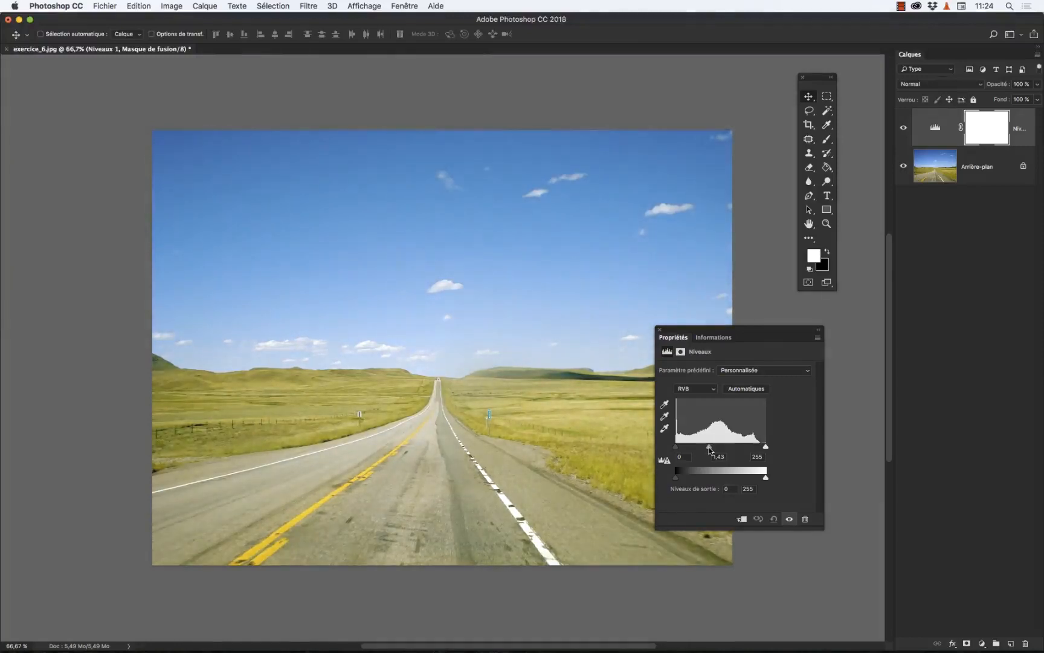
pyautogui.moveTo(678, 480); pyautogui.dragTo(686, 480)
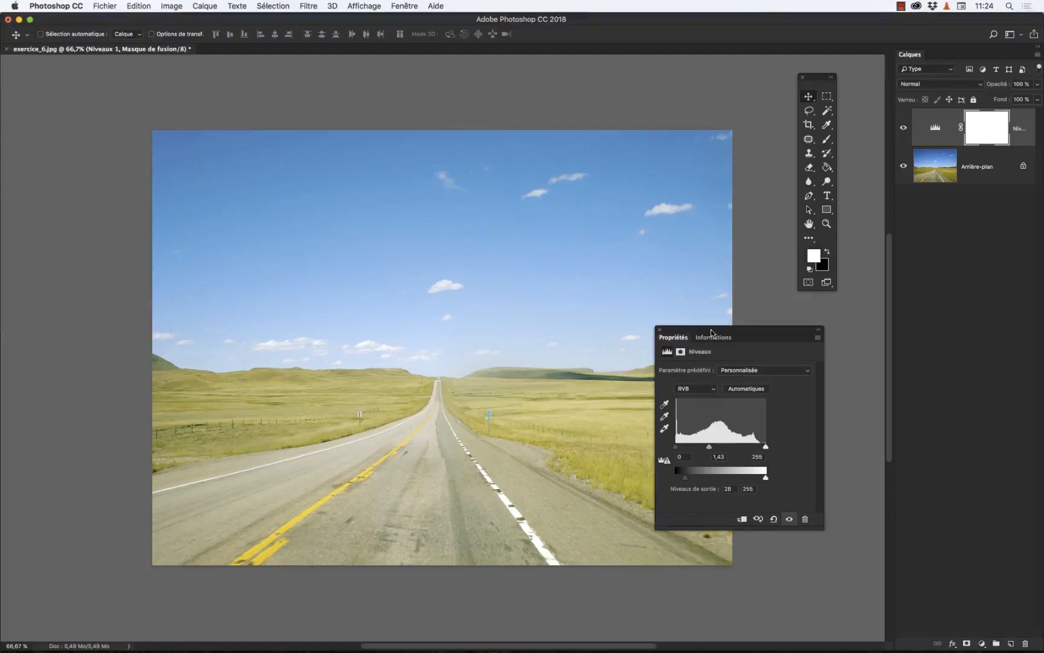
pyautogui.moveTo(666, 330); pyautogui.dragTo(616, 369)
pyautogui.click(610, 370)
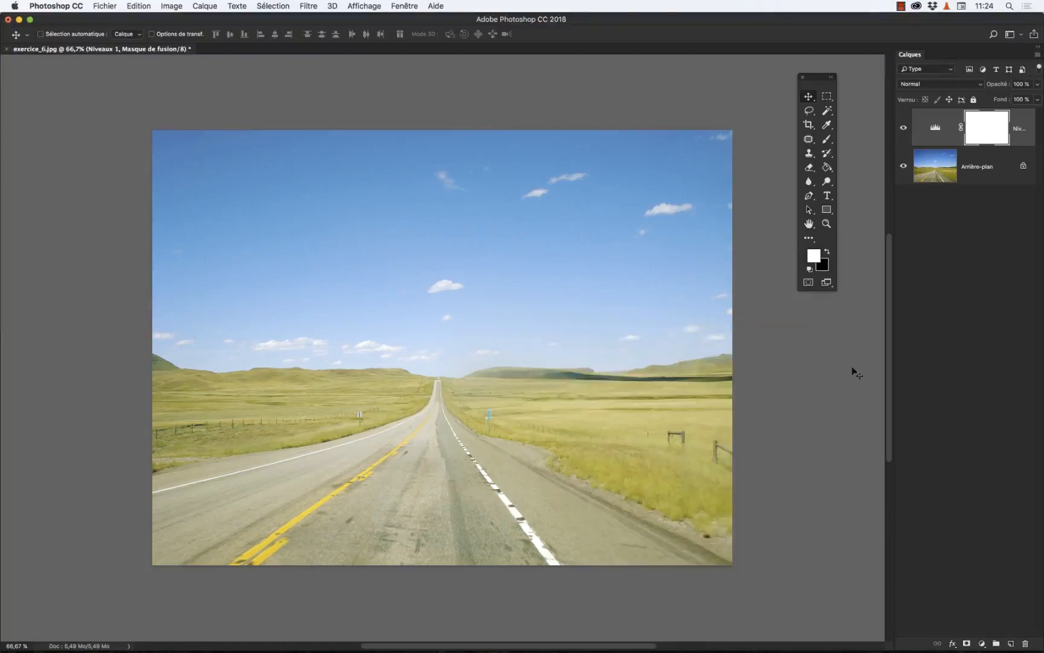
# Reopen the Levels adjustment, set its midtone input to about 1.38, and compare the photo with and without it
pyautogui.doubleClick(935, 127)
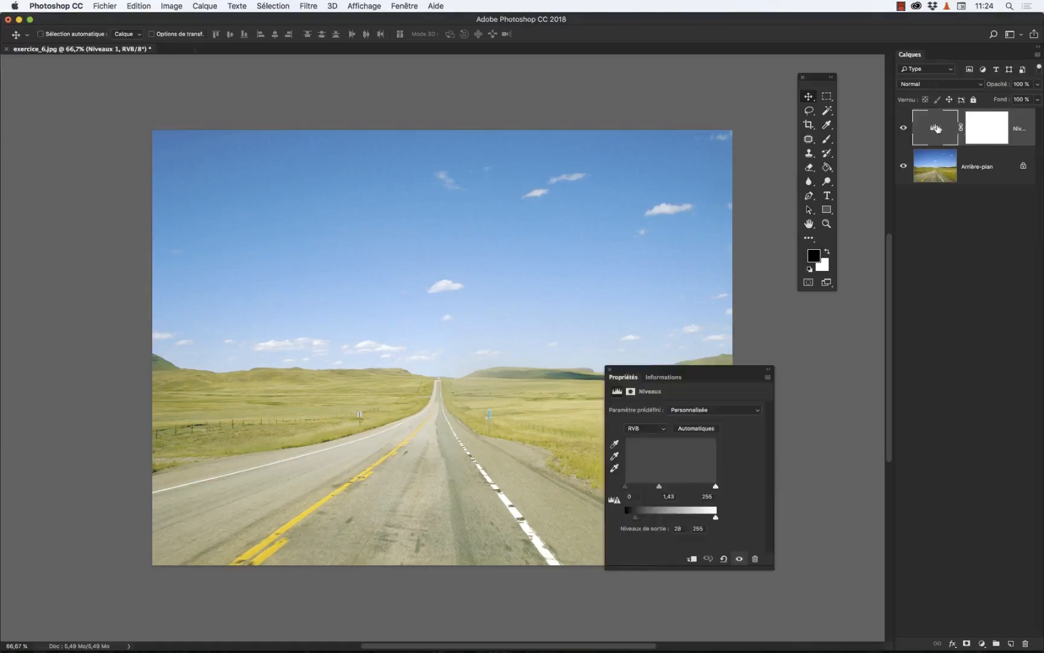
pyautogui.moveTo(659, 487); pyautogui.dragTo(661, 489)
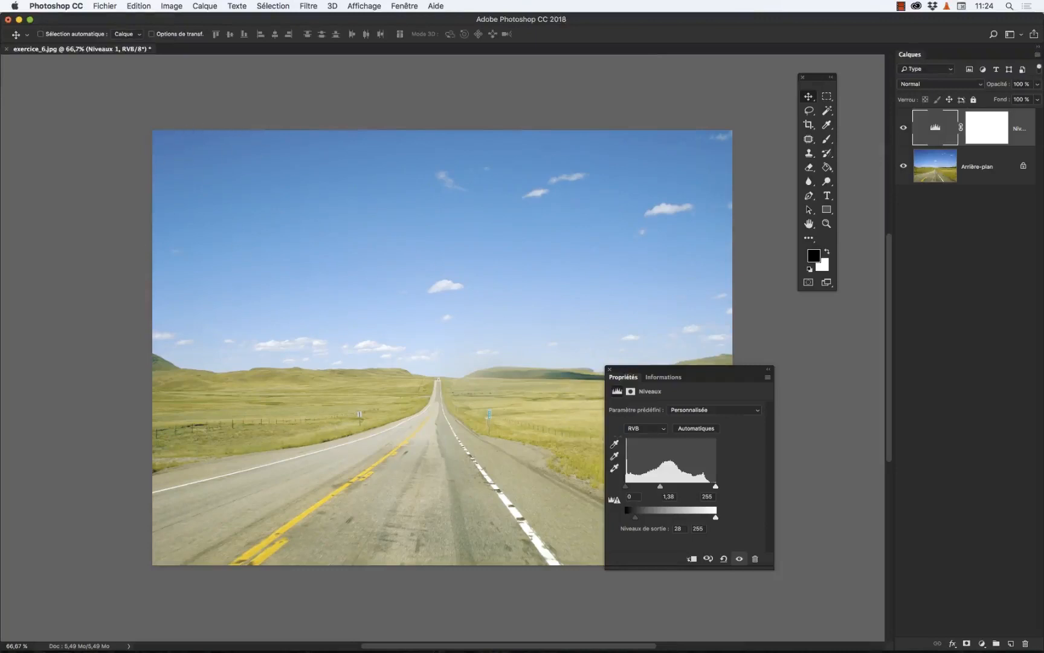
pyautogui.moveTo(660, 486); pyautogui.dragTo(661, 487)
pyautogui.click(608, 370)
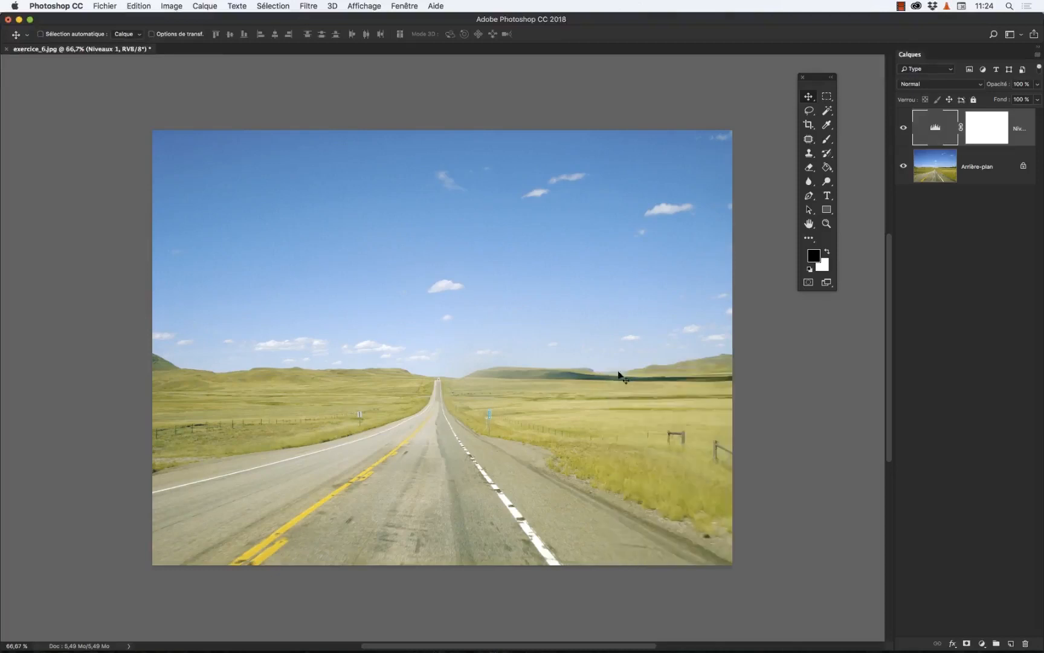
pyautogui.click(904, 128)
pyautogui.click(904, 128)
# Target the Levels layer's mask and set up the Gradient tool with the white-to-black foreground-to-background gradient
pyautogui.click(990, 129)
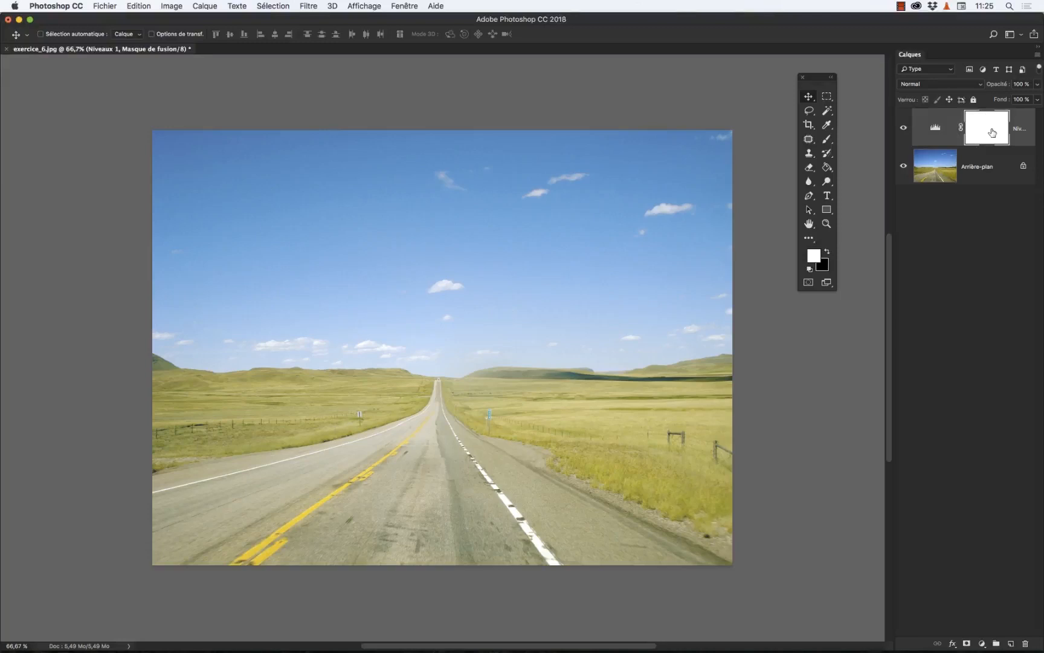
pyautogui.click(935, 129)
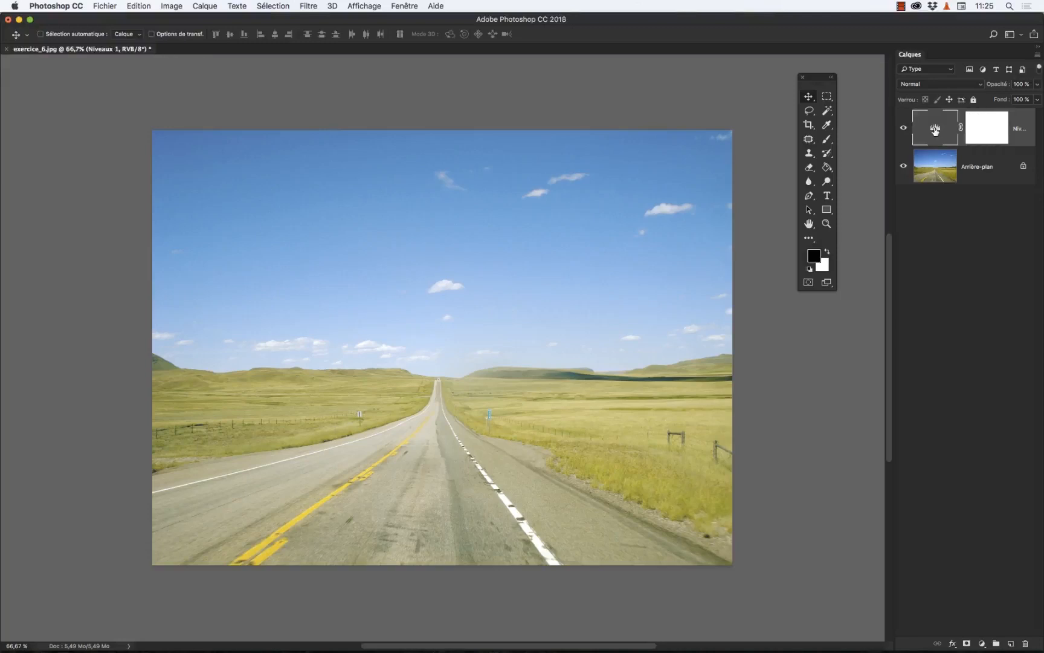
pyautogui.click(990, 131)
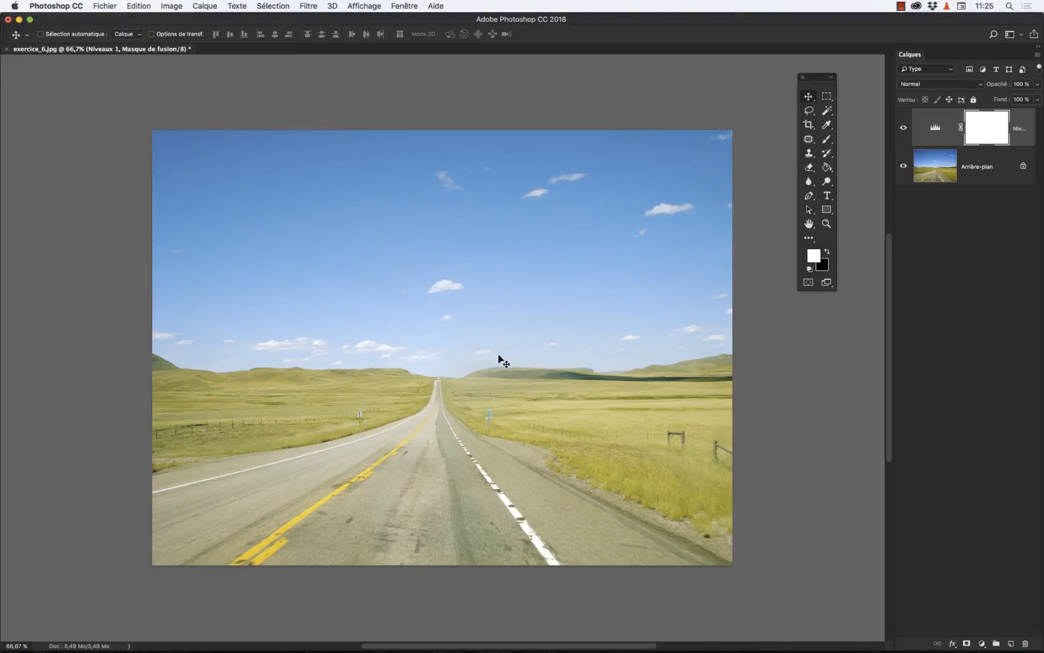
pyautogui.click(825, 171)
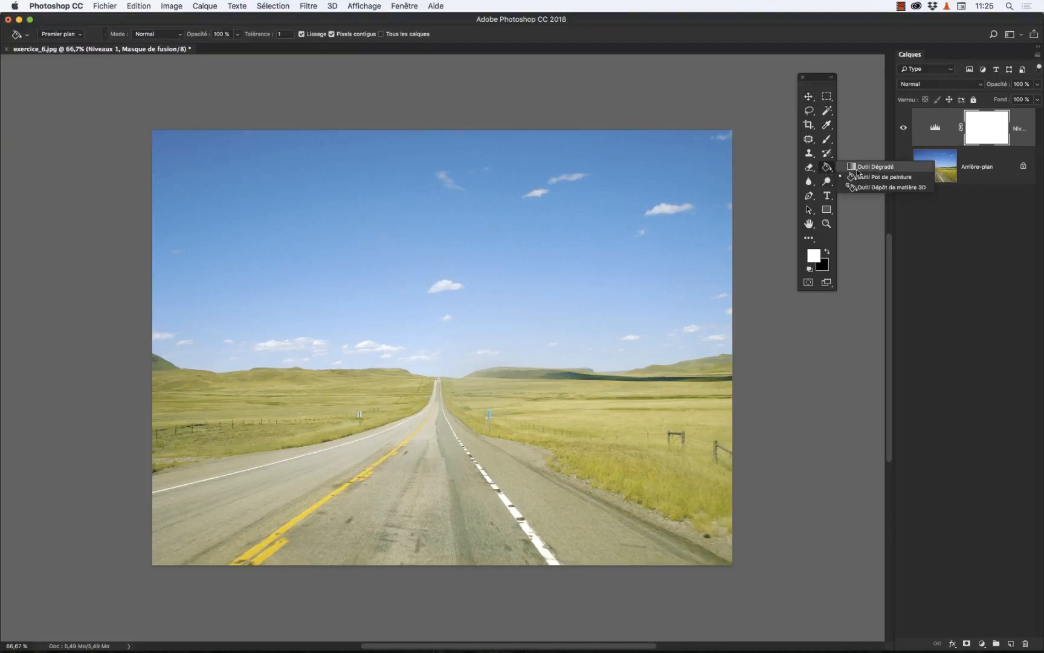
pyautogui.click(873, 169)
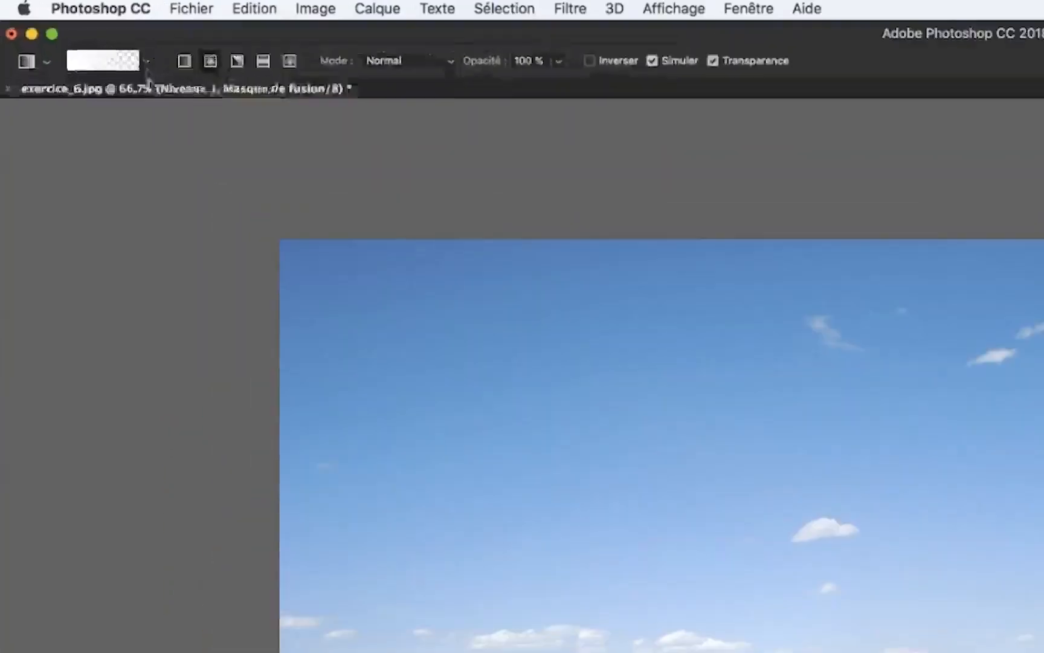
pyautogui.click(80, 34)
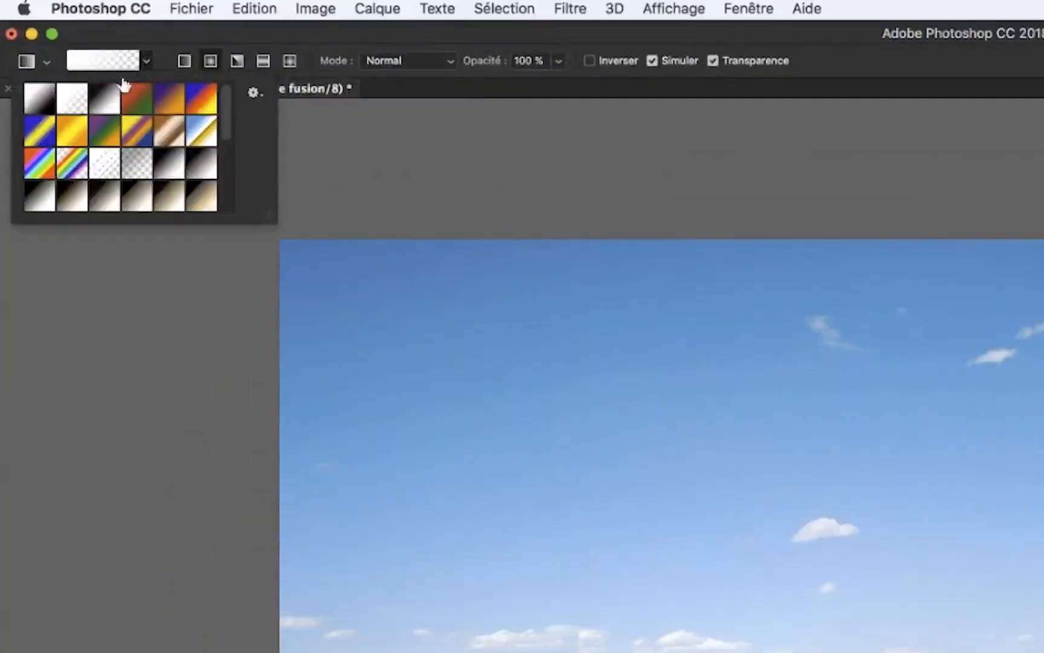
pyautogui.click(38, 100)
pyautogui.click(105, 108)
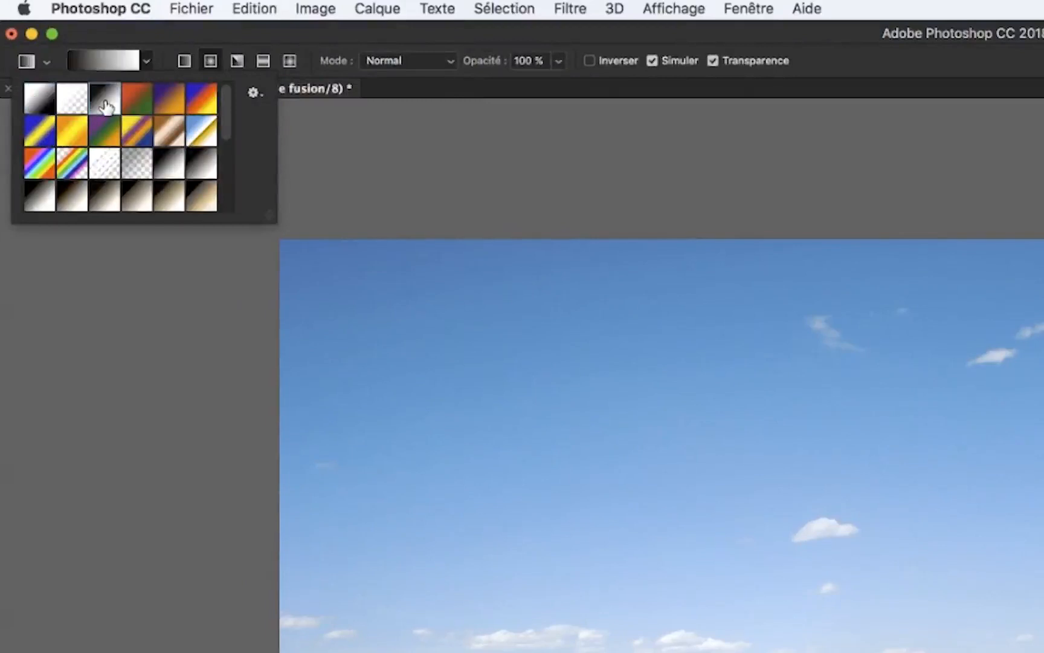
pyautogui.click(39, 104)
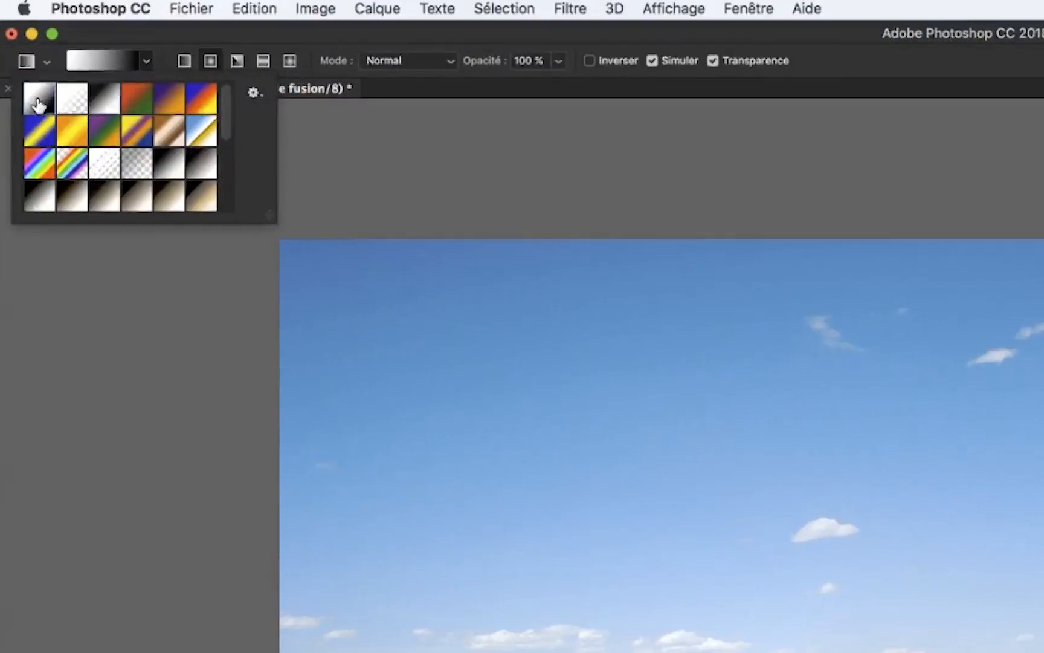
# Apply a straight vertical linear gradient to the Levels mask, from the sky's upper edge down to just above the horizon
pyautogui.click(368, 128)
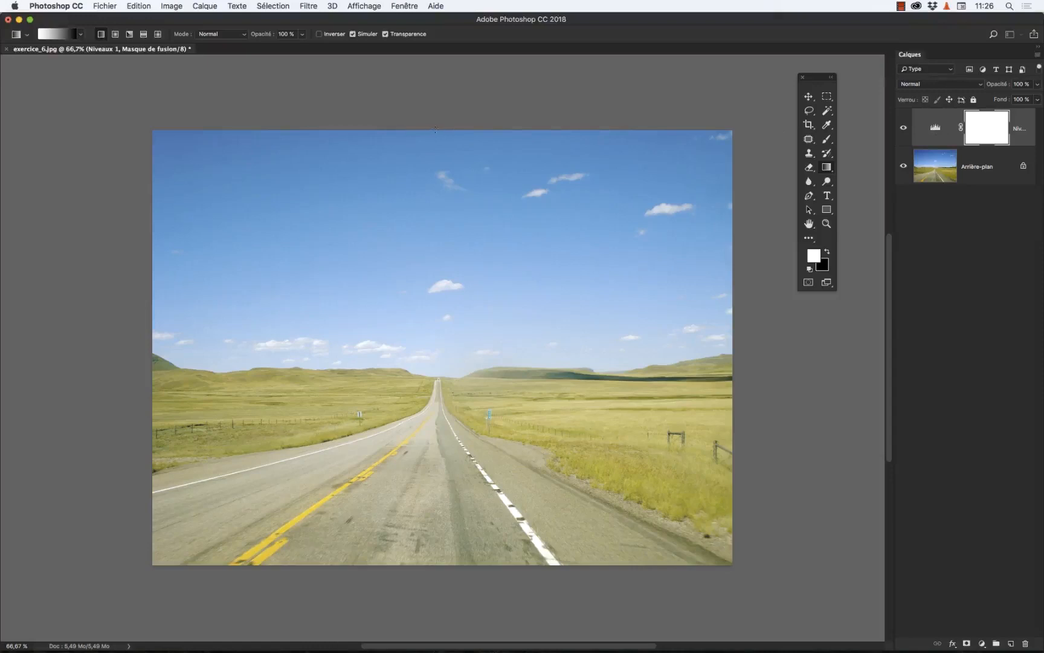
pyautogui.press('shift')
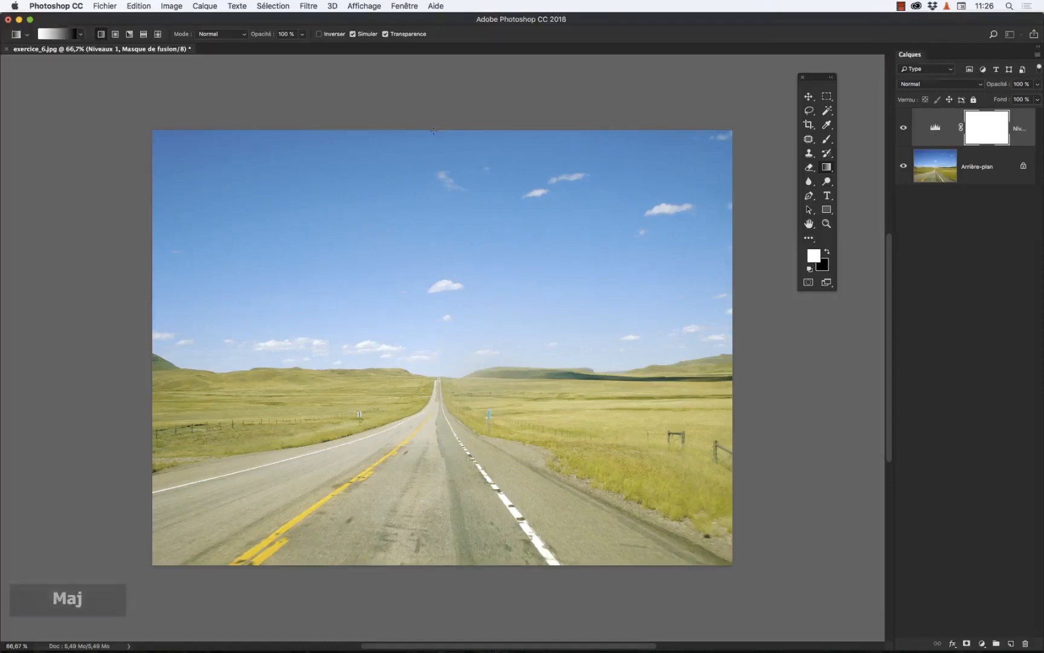
pyautogui.moveTo(433, 132); pyautogui.dragTo(434, 347)
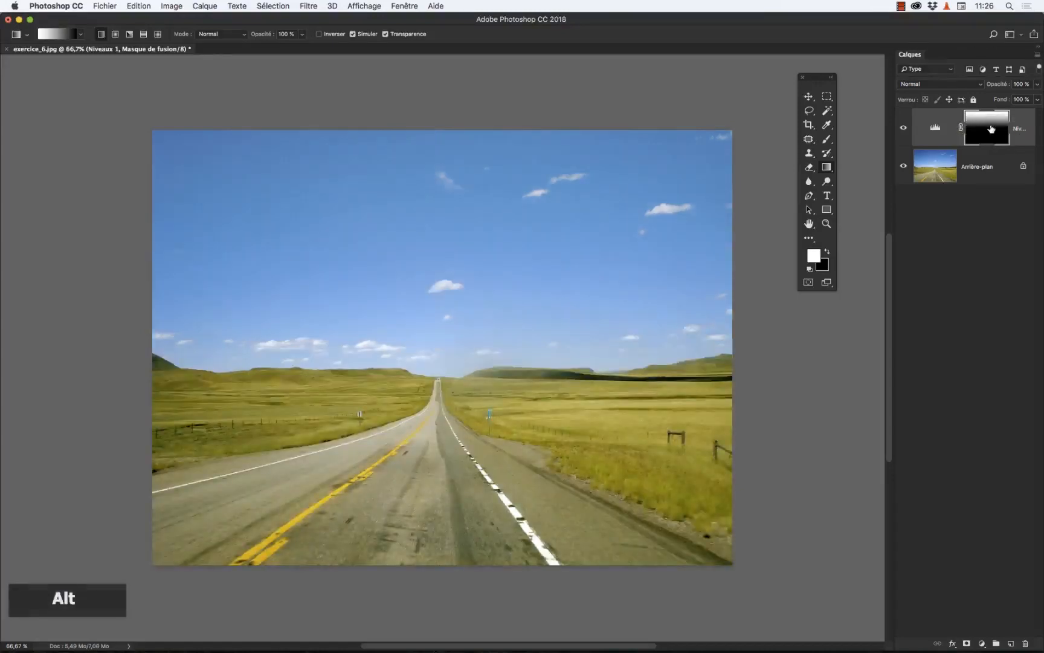
# View the Levels layer's gradient mask on its own, then compare the photo with and without the Levels adjustment
pyautogui.keyDown('alt'); pyautogui.click(991, 128); pyautogui.keyUp('alt')
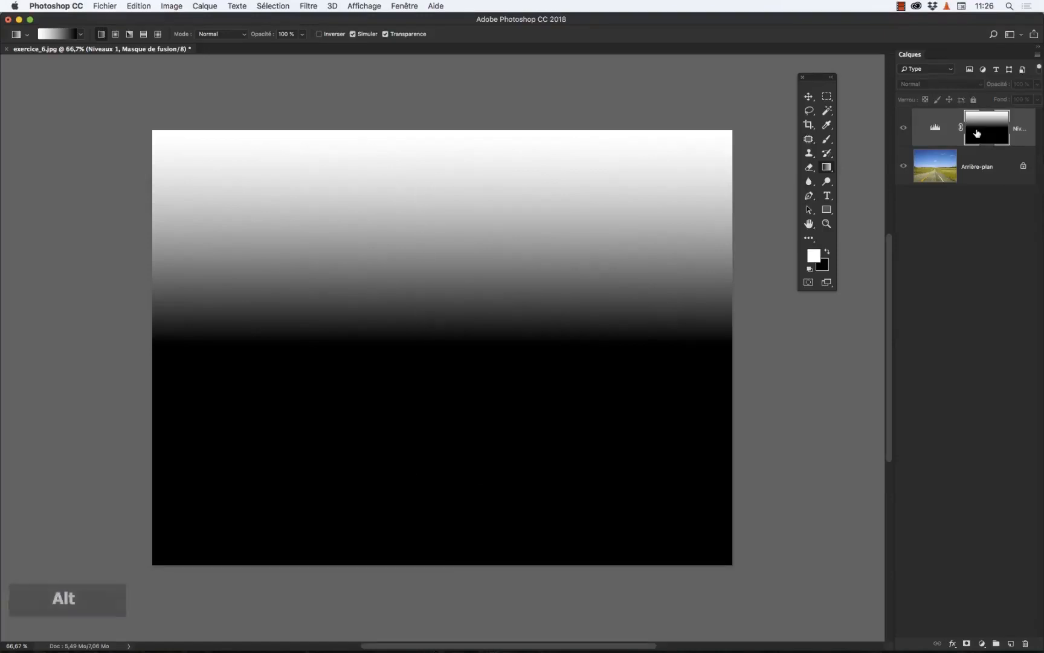
pyautogui.keyDown('alt'); pyautogui.click(902, 130); pyautogui.keyUp('alt')
pyautogui.click(902, 130)
pyautogui.click(902, 129)
pyautogui.click(902, 129)
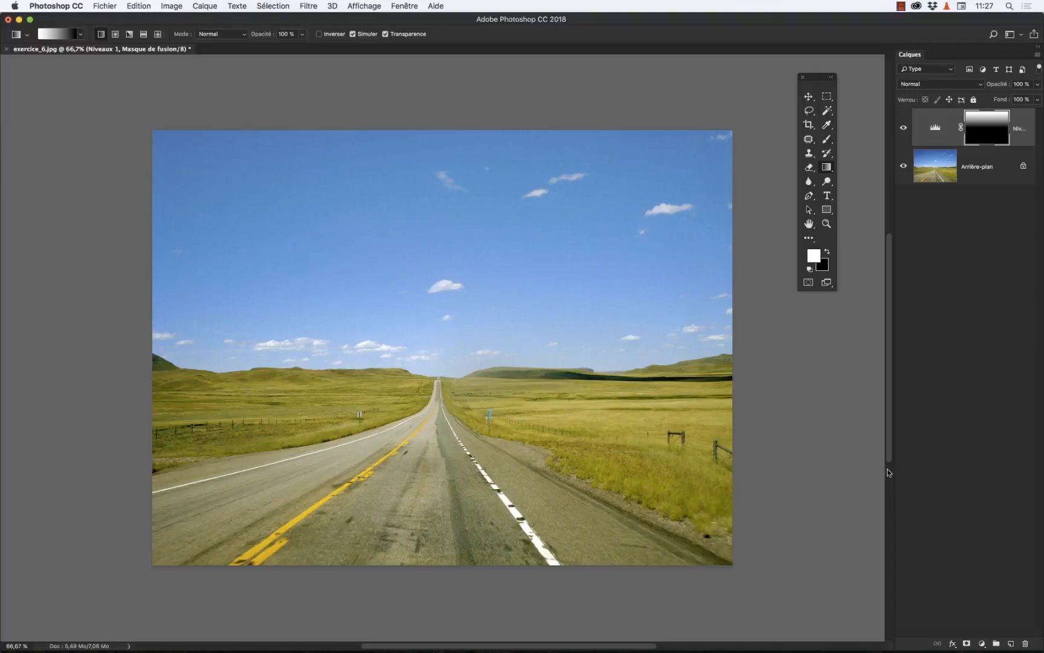
# Add a Brightness/Contrast adjustment layer on top, raise its brightness slightly, and compare the photo with and without it
pyautogui.click(982, 644)
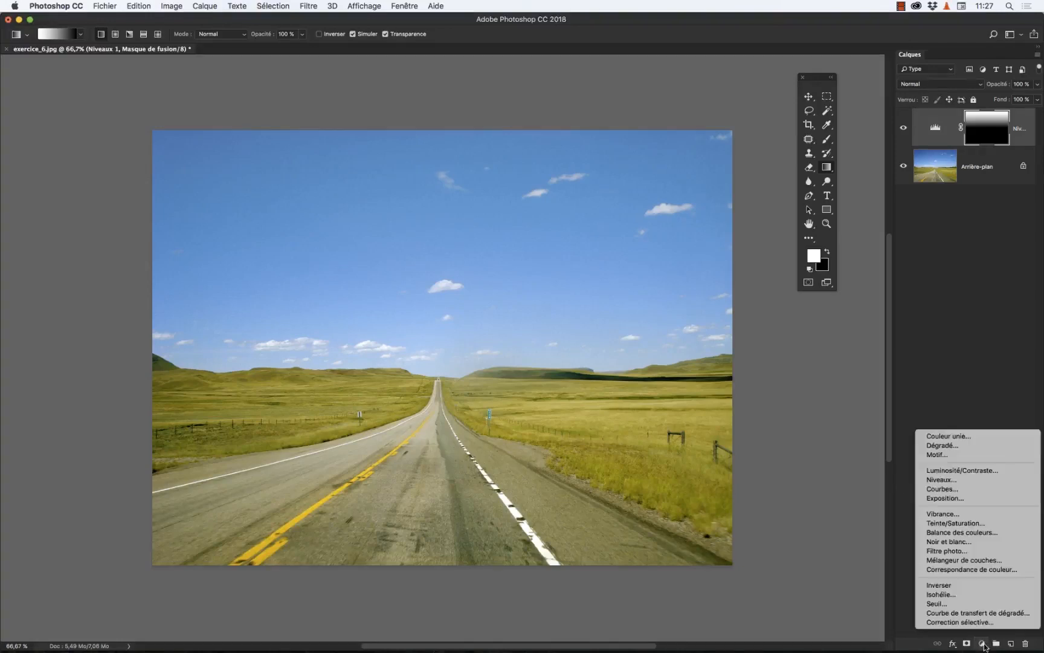
pyautogui.click(989, 472)
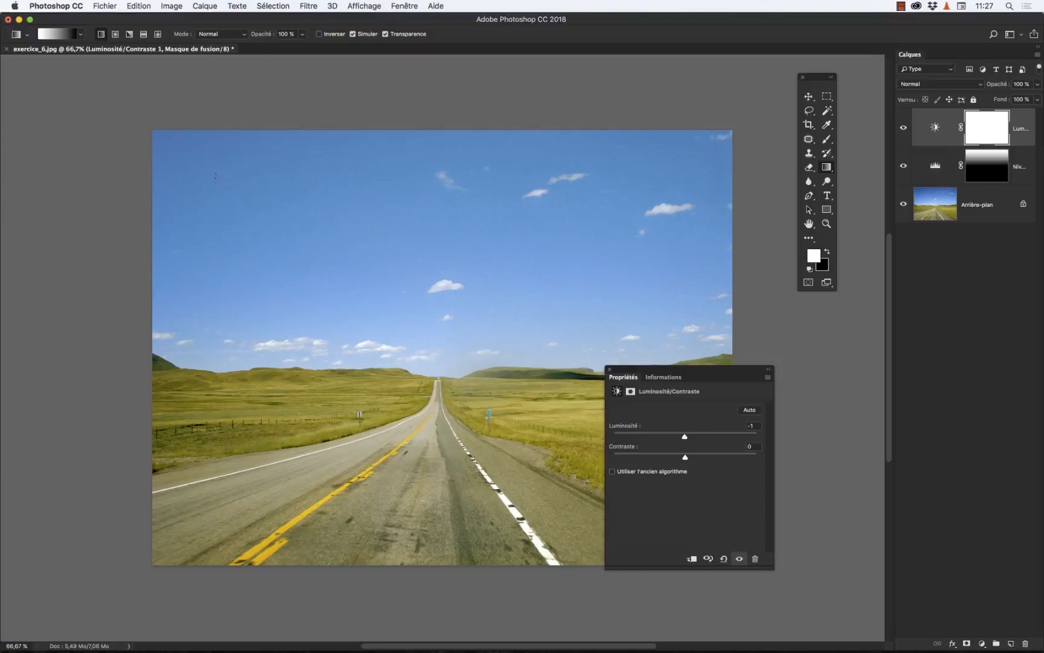
pyautogui.moveTo(684, 436); pyautogui.dragTo(692, 438)
pyautogui.click(903, 128)
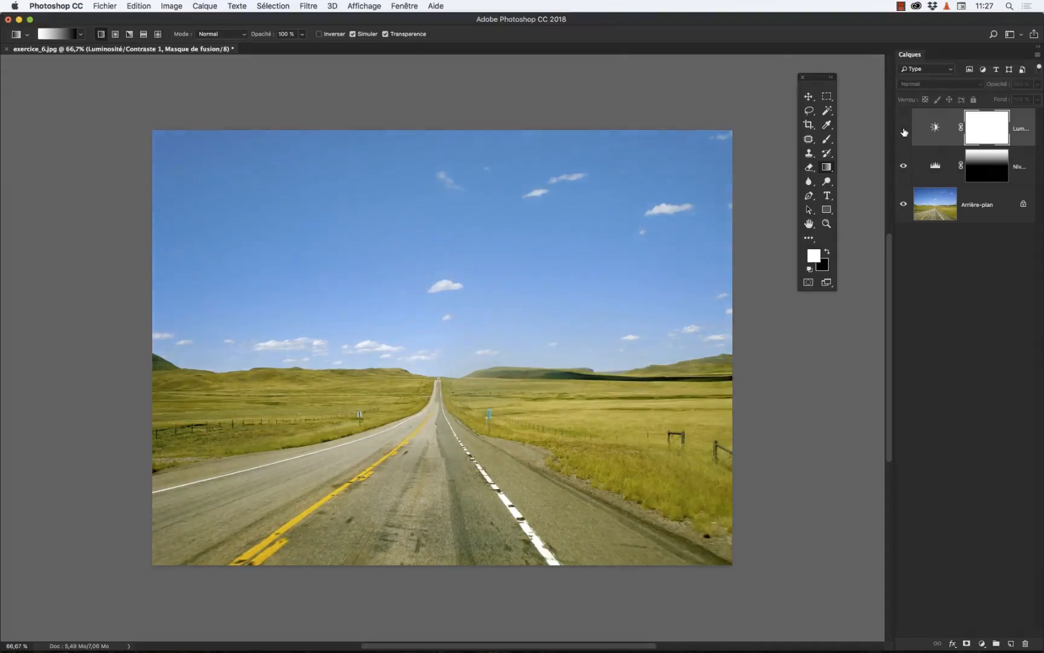
pyautogui.click(903, 129)
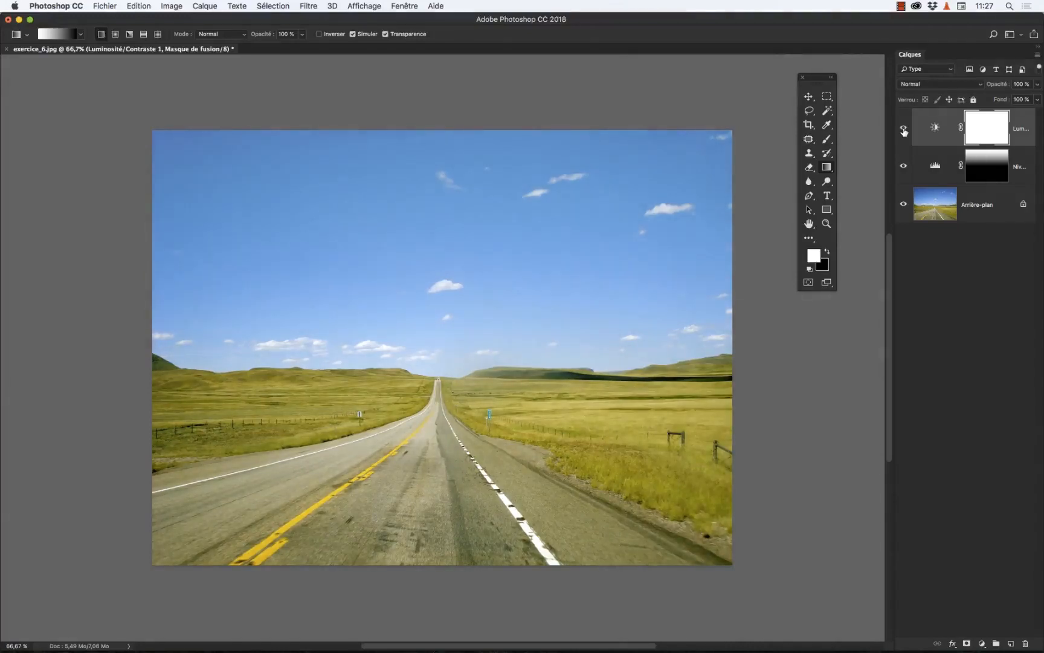
# Apply a small white-to-black radial gradient to the Brightness/Contrast mask at the photo's upper-left corner and inspect the mask
pyautogui.rightClick(828, 171)
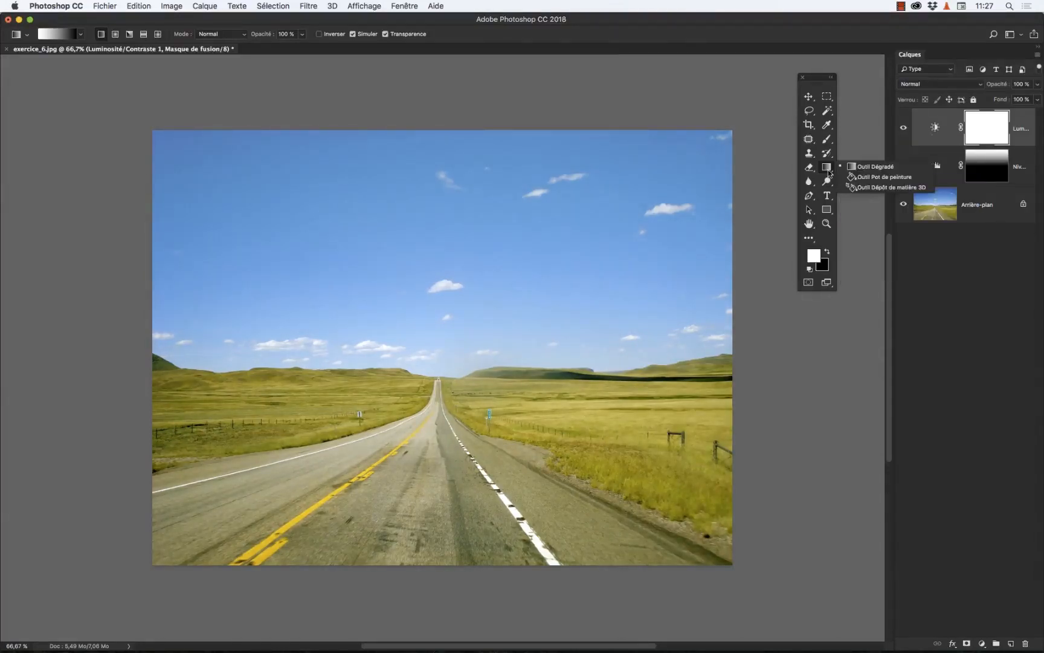
pyautogui.click(116, 35)
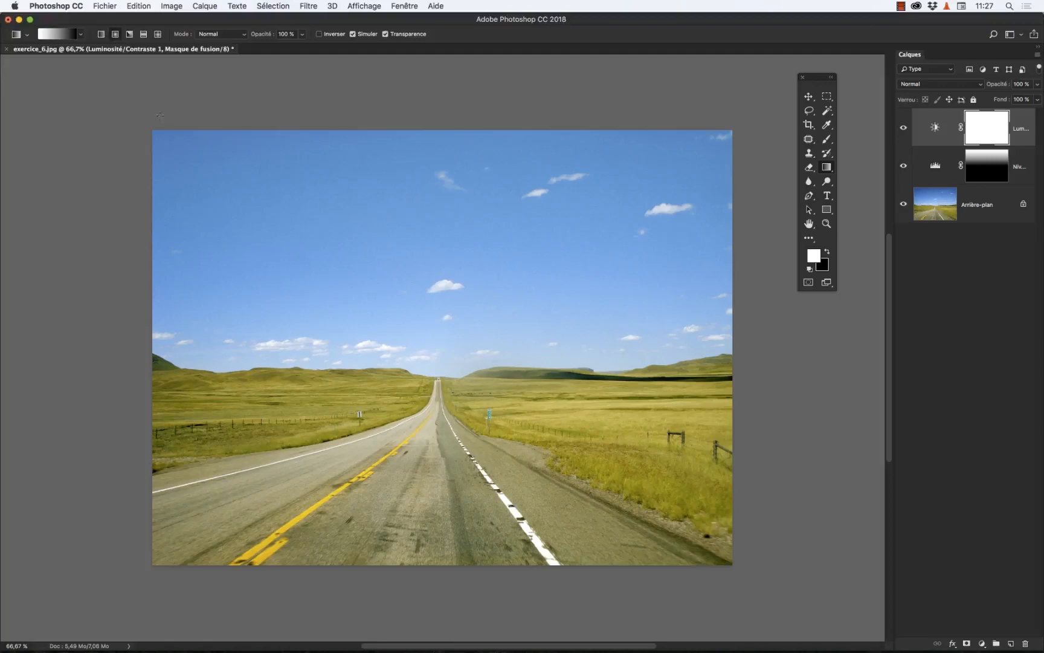
pyautogui.moveTo(167, 145); pyautogui.dragTo(213, 183)
pyautogui.press('alt')
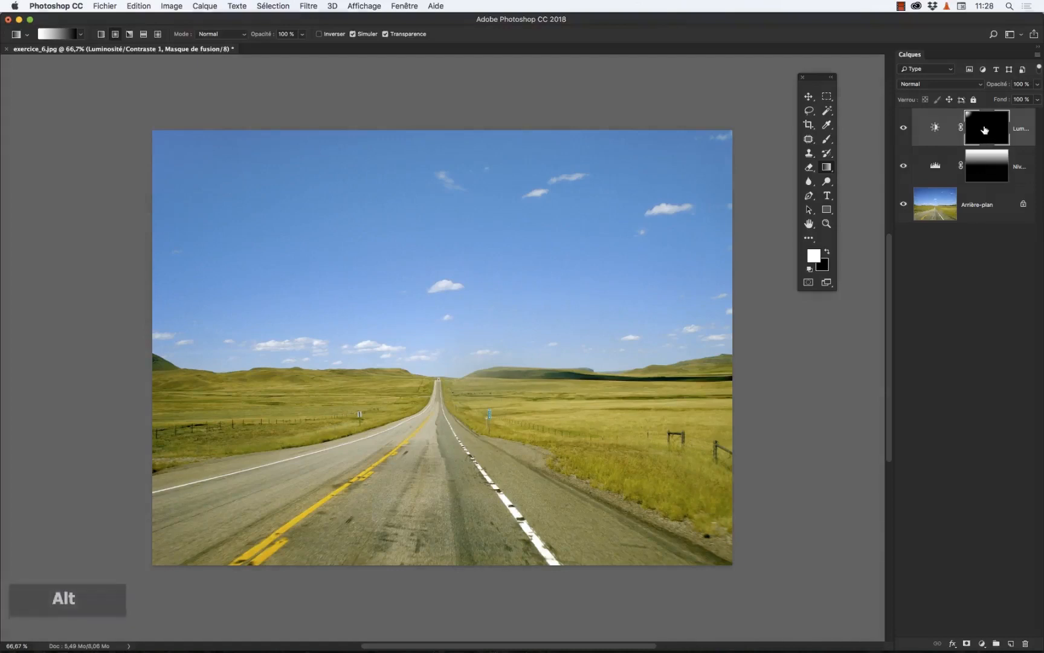
pyautogui.keyDown('alt'); pyautogui.click(984, 130); pyautogui.keyUp('alt')
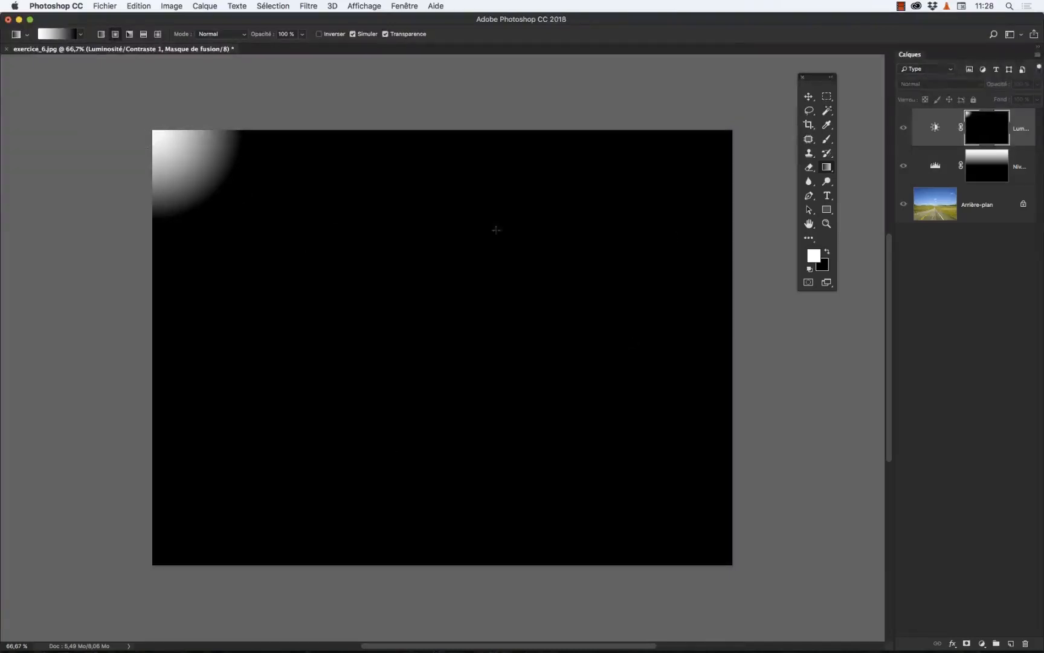
pyautogui.keyDown('alt'); pyautogui.click(979, 129); pyautogui.keyUp('alt')
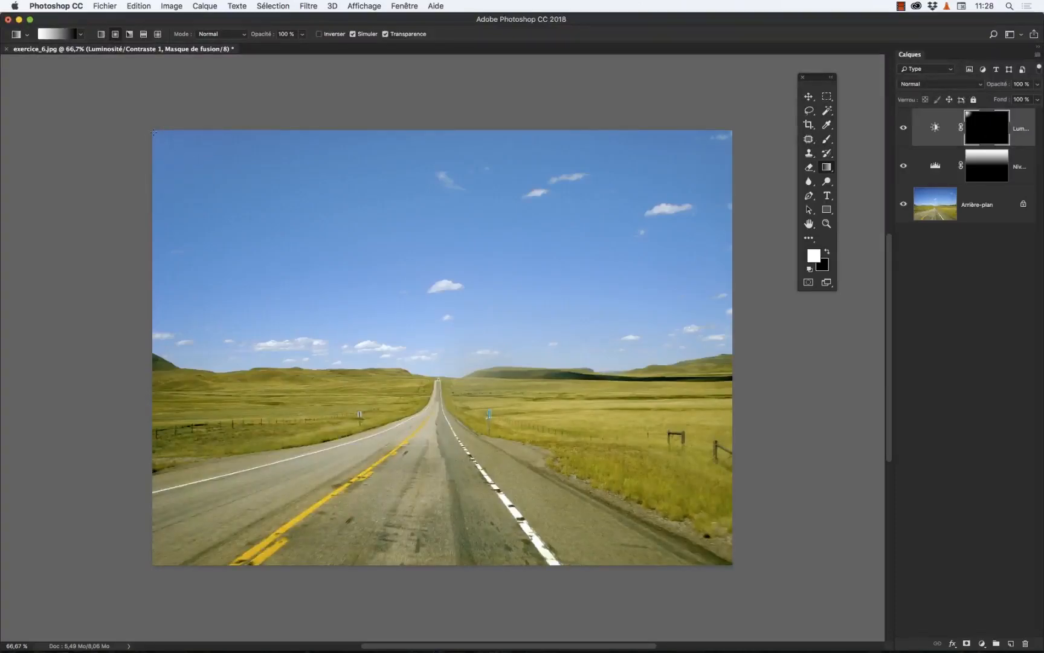
# Redraw the radial gradient larger from the sky's upper-left corner on the Brightness/Contrast mask, then check the mask and its effect
pyautogui.moveTo(171, 148); pyautogui.dragTo(237, 231)
pyautogui.moveTo(156, 133); pyautogui.dragTo(308, 245)
pyautogui.keyDown('alt'); pyautogui.click(978, 129); pyautogui.keyUp('alt')
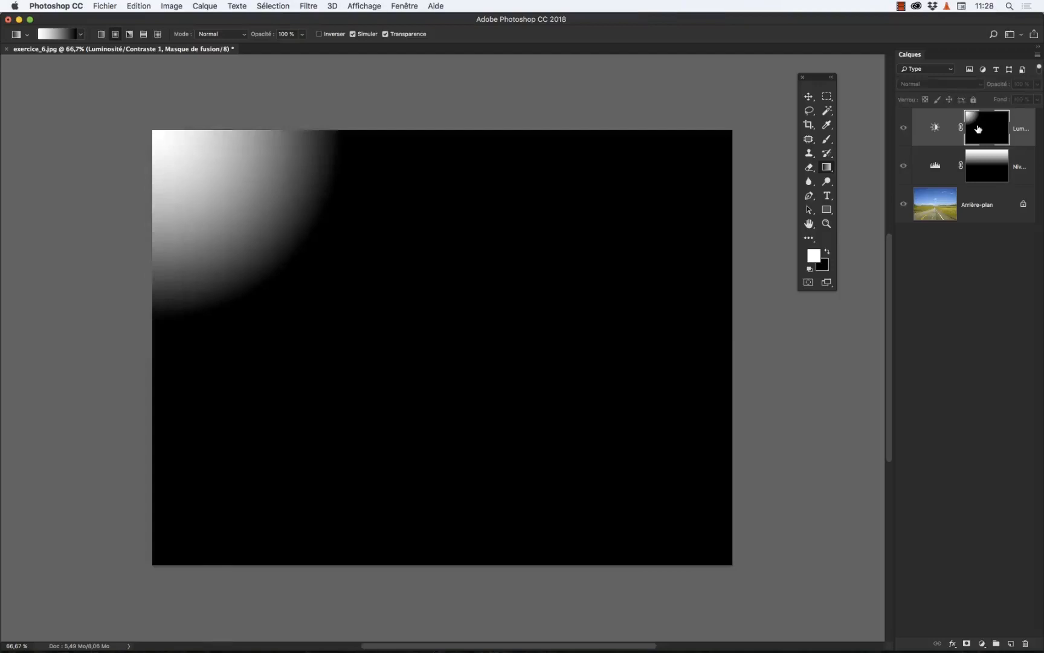
pyautogui.keyDown('alt'); pyautogui.click(978, 129); pyautogui.keyUp('alt')
pyautogui.click(904, 129)
pyautogui.click(904, 130)
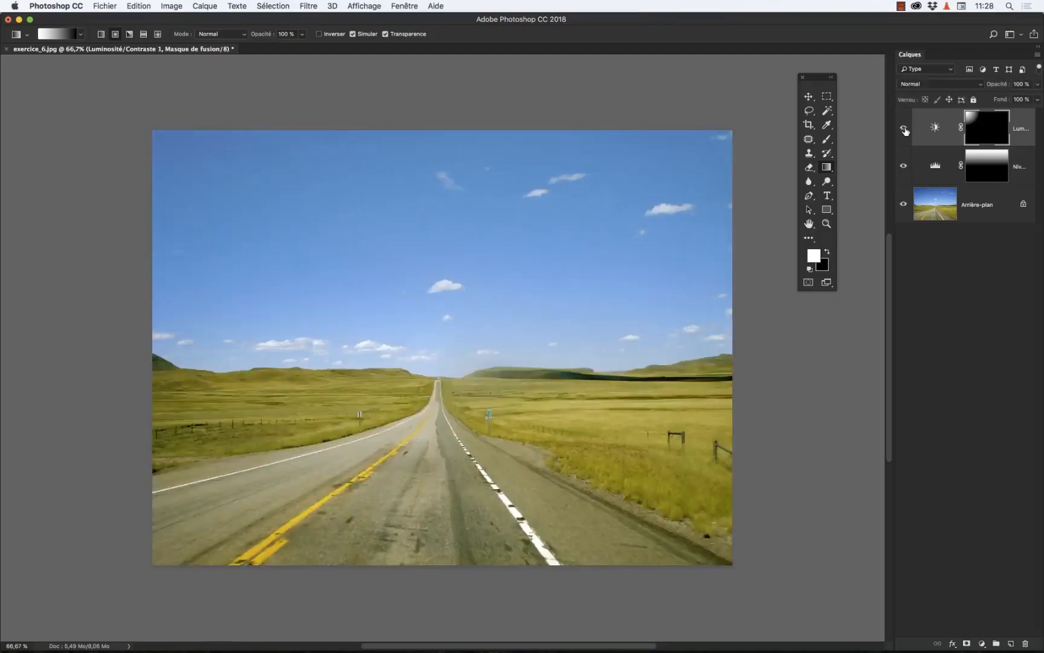
# Readjust the brightness of the Brightness/Contrast layer and compare the photo with both adjustment layers hidden and shown
pyautogui.doubleClick(937, 128)
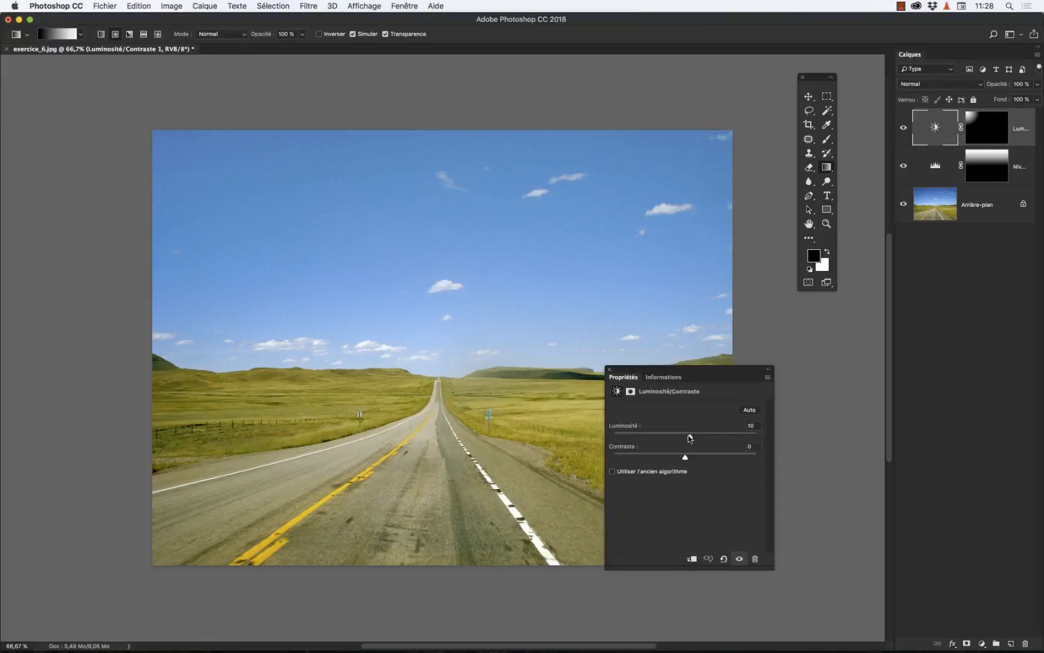
pyautogui.moveTo(692, 437); pyautogui.dragTo(692, 437)
pyautogui.click(903, 129)
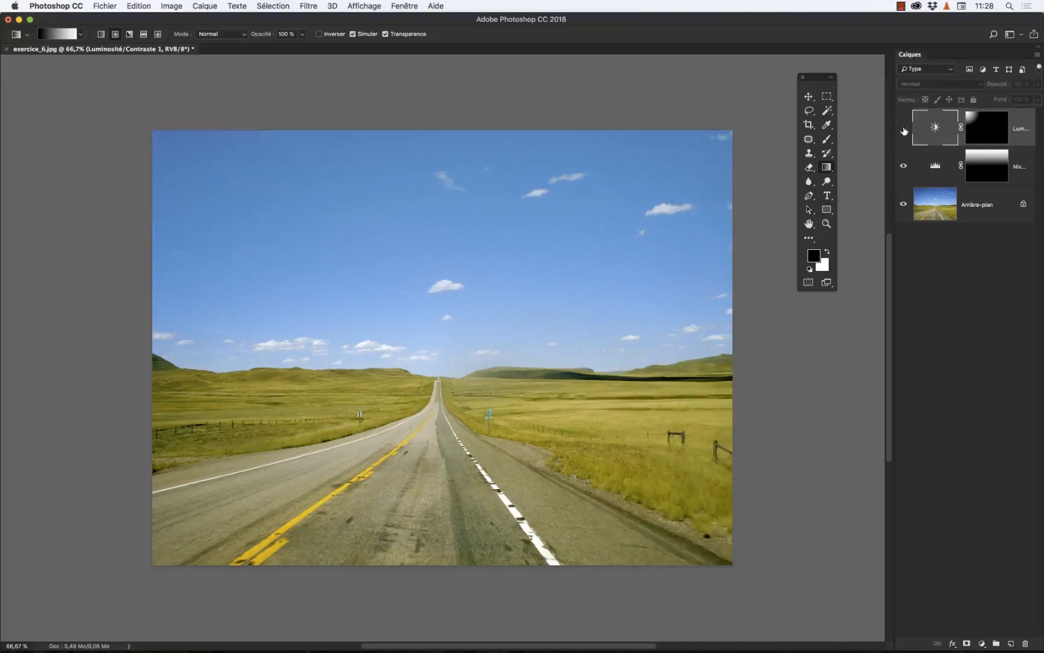
pyautogui.click(901, 165)
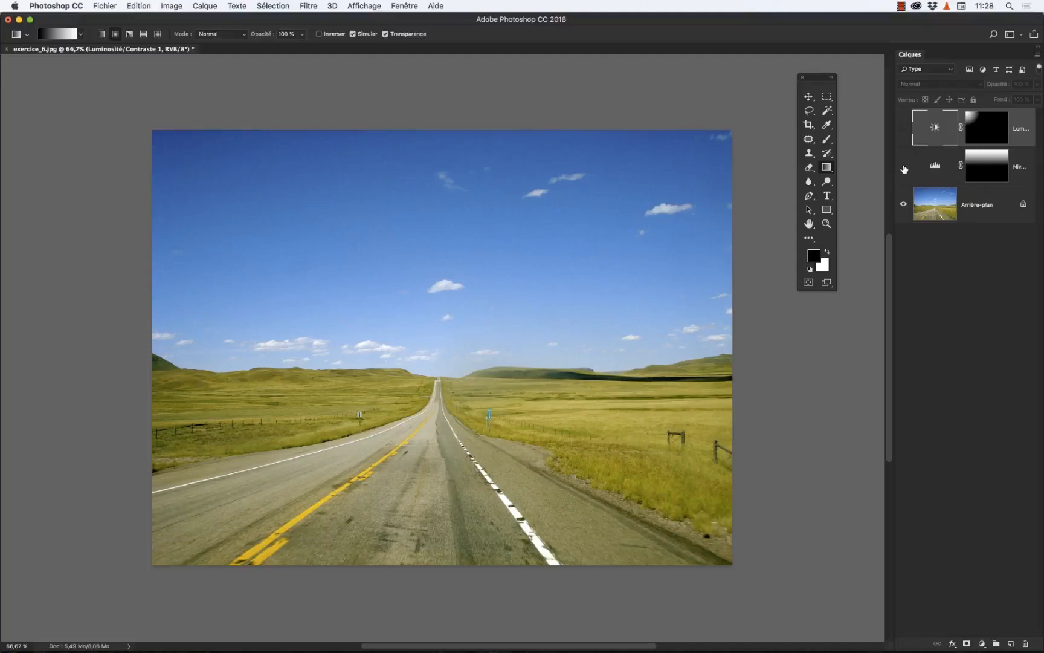
pyautogui.click(904, 167)
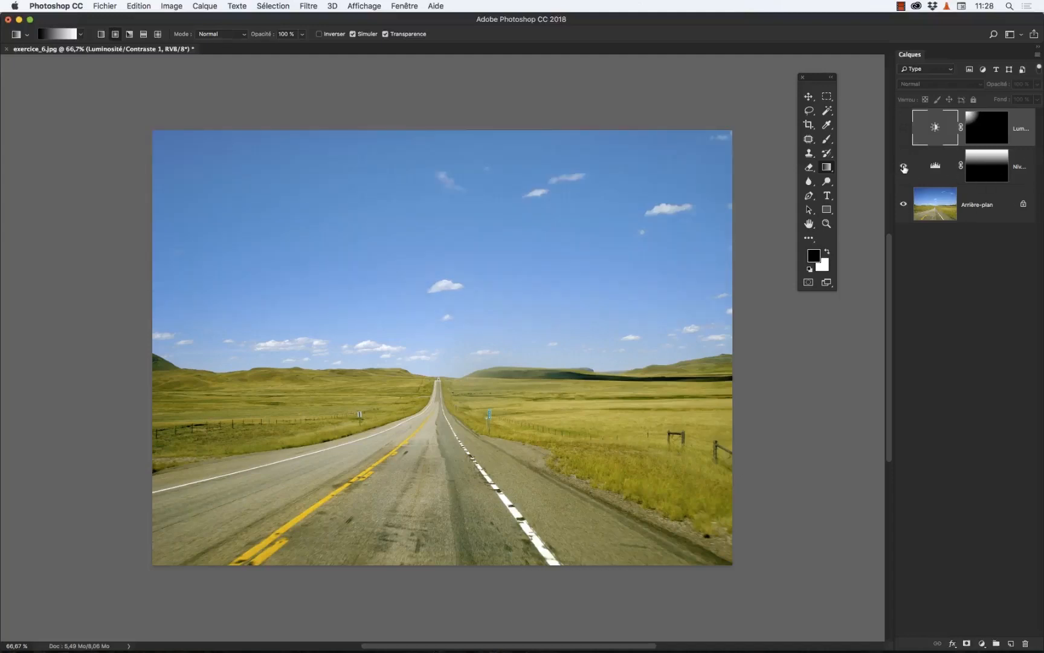
pyautogui.click(903, 129)
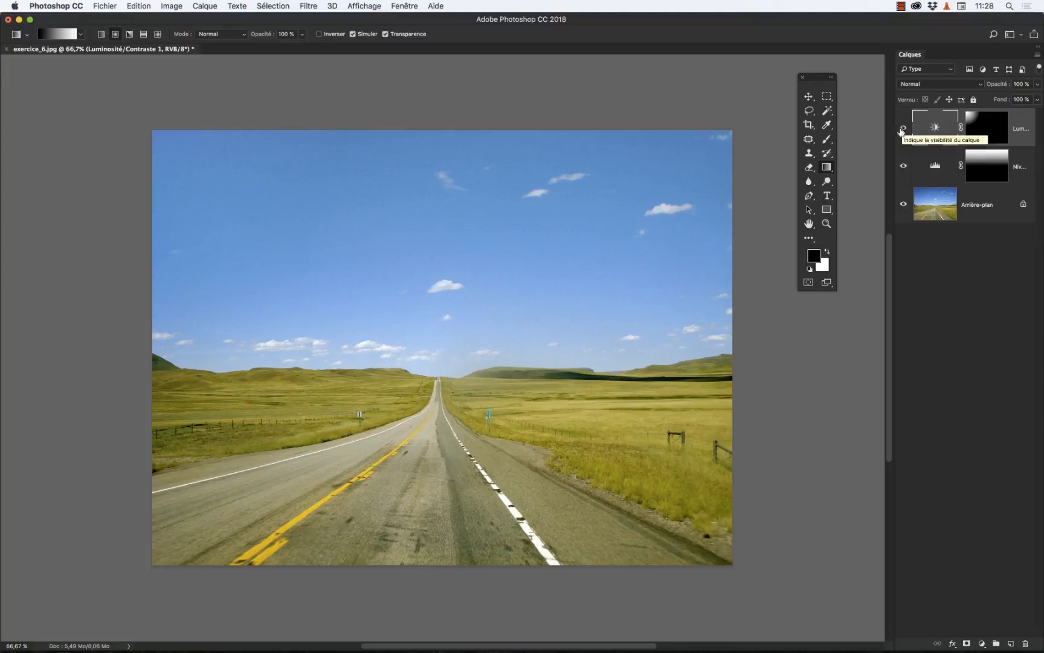
# Add a second Levels adjustment layer with input levels 8, 0.97 and 246, and compare the photo with and without it
pyautogui.click(982, 644)
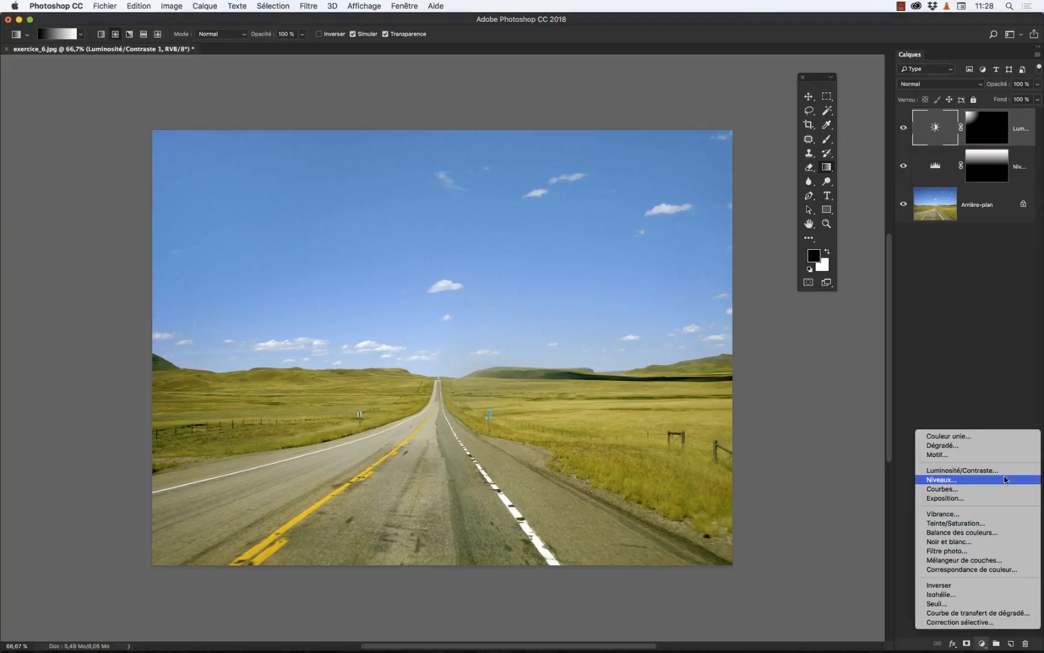
pyautogui.click(968, 481)
pyautogui.moveTo(713, 369); pyautogui.dragTo(843, 336)
pyautogui.moveTo(846, 452); pyautogui.dragTo(803, 452)
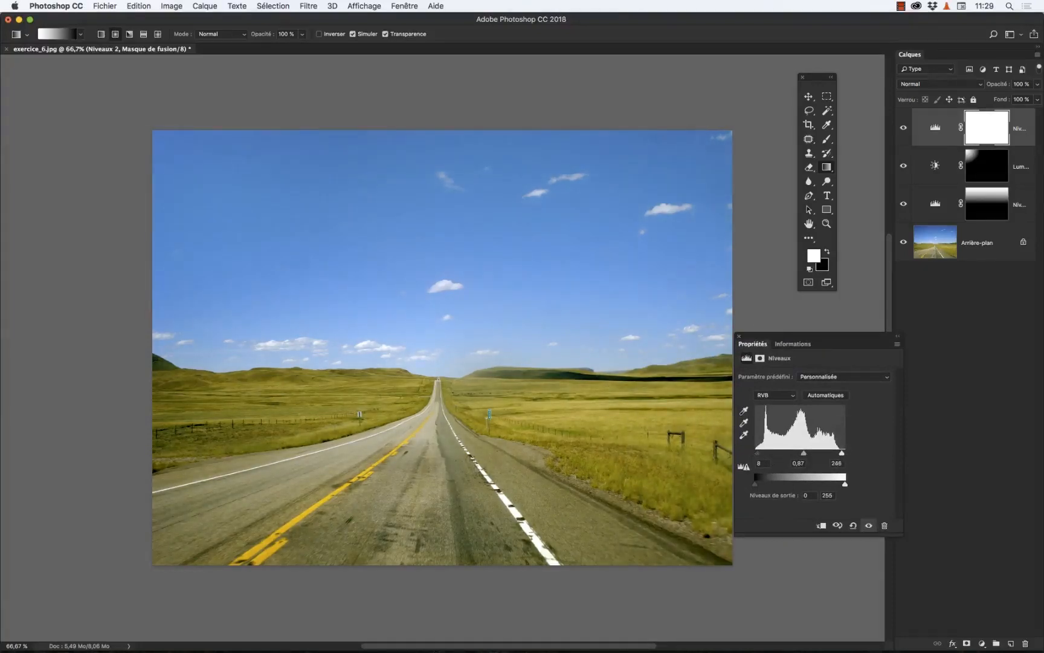
pyautogui.click(738, 337)
pyautogui.click(904, 129)
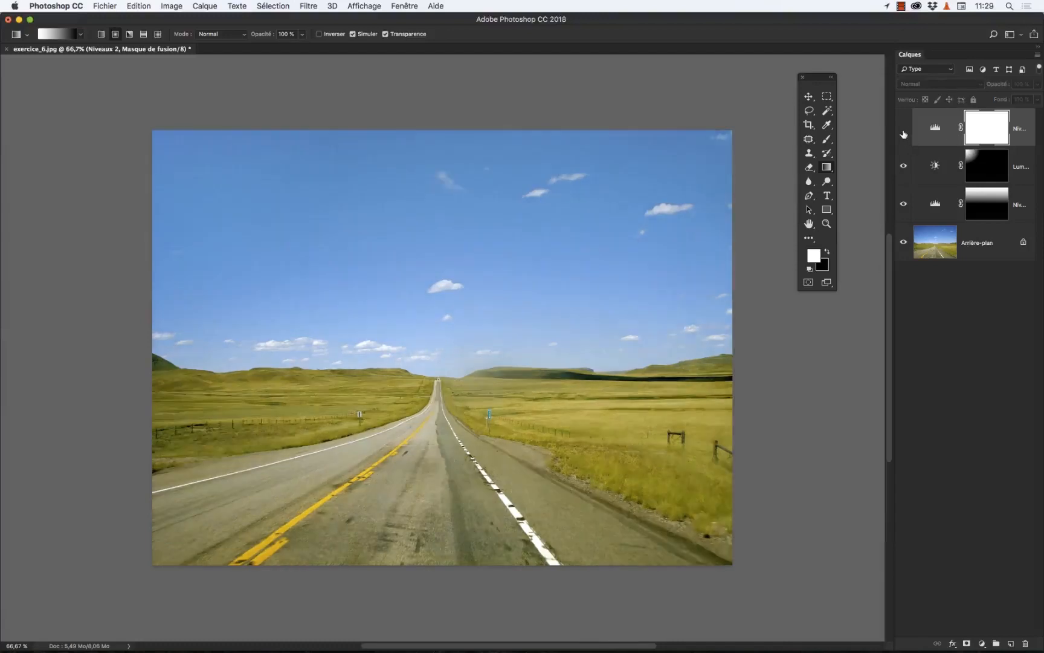
pyautogui.click(903, 129)
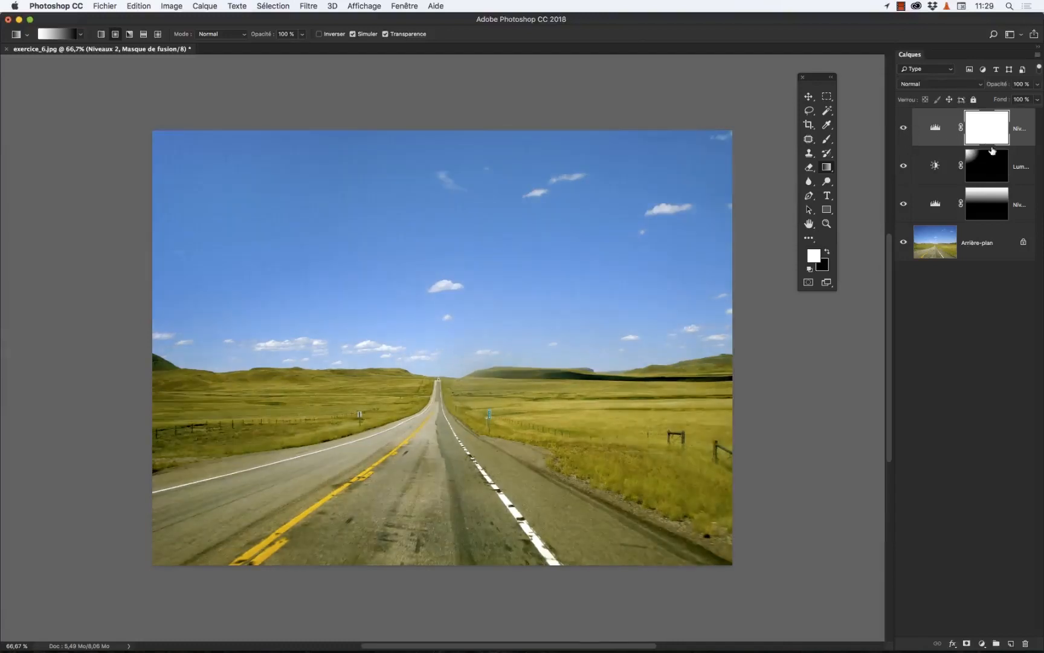
# Group the three adjustment layers and name the group "effets"
pyautogui.press('shift')
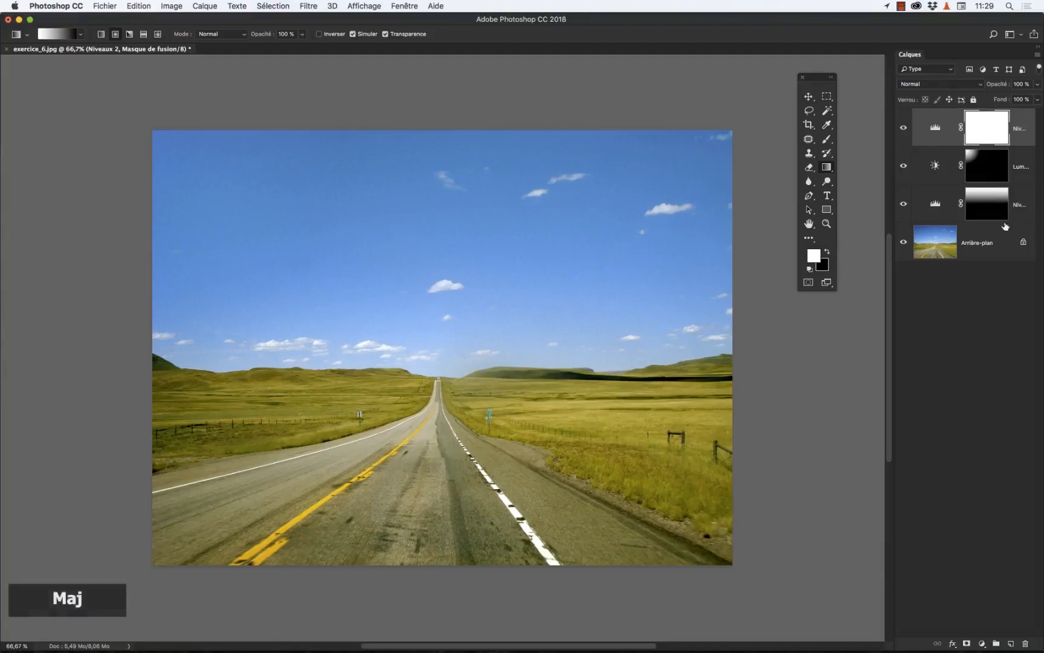
pyautogui.keyDown('shift'); pyautogui.click(1023, 202); pyautogui.keyUp('shift')
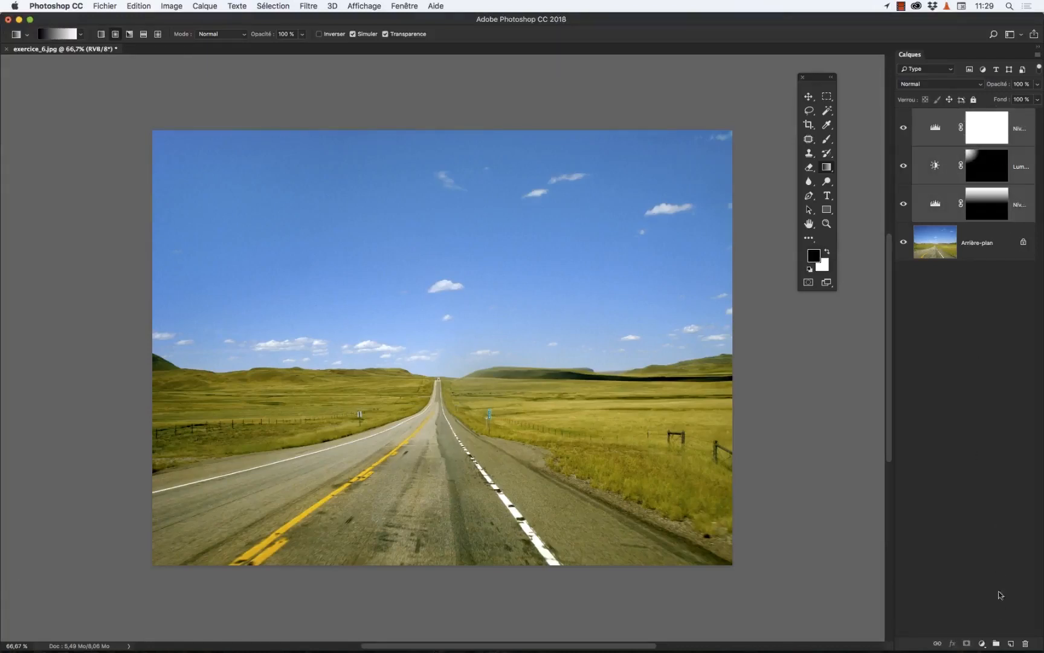
pyautogui.click(996, 644)
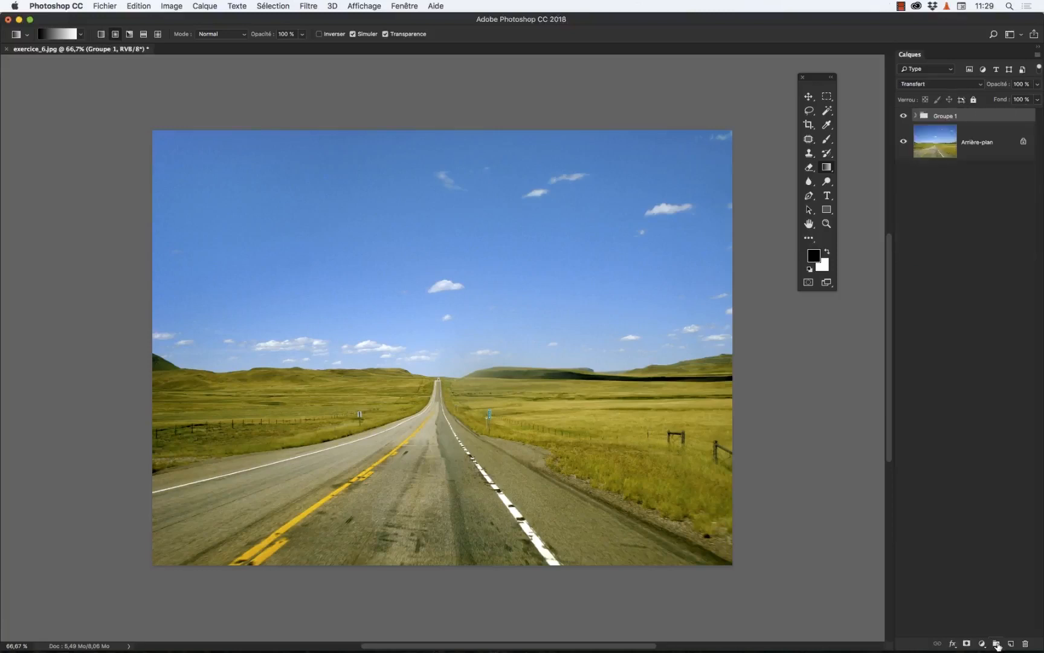
pyautogui.doubleClick(948, 117)
pyautogui.write('effets')
pyautogui.press('Return')
# Rename the adjustment group "retouches"
pyautogui.doubleClick(949, 116)
pyautogui.press('BackSpace')
pyautogui.write('retouches')
pyautogui.press('Return')
# Compare the photo with and without the retouches group, then lower the group's opacity to 78%
pyautogui.click(902, 116)
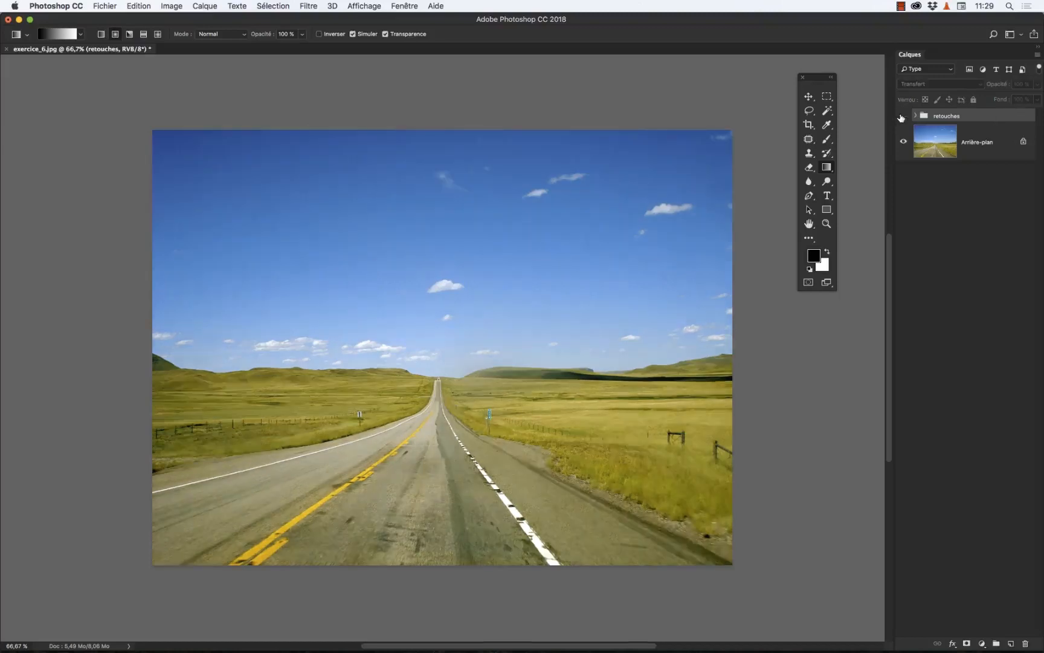
pyautogui.click(902, 116)
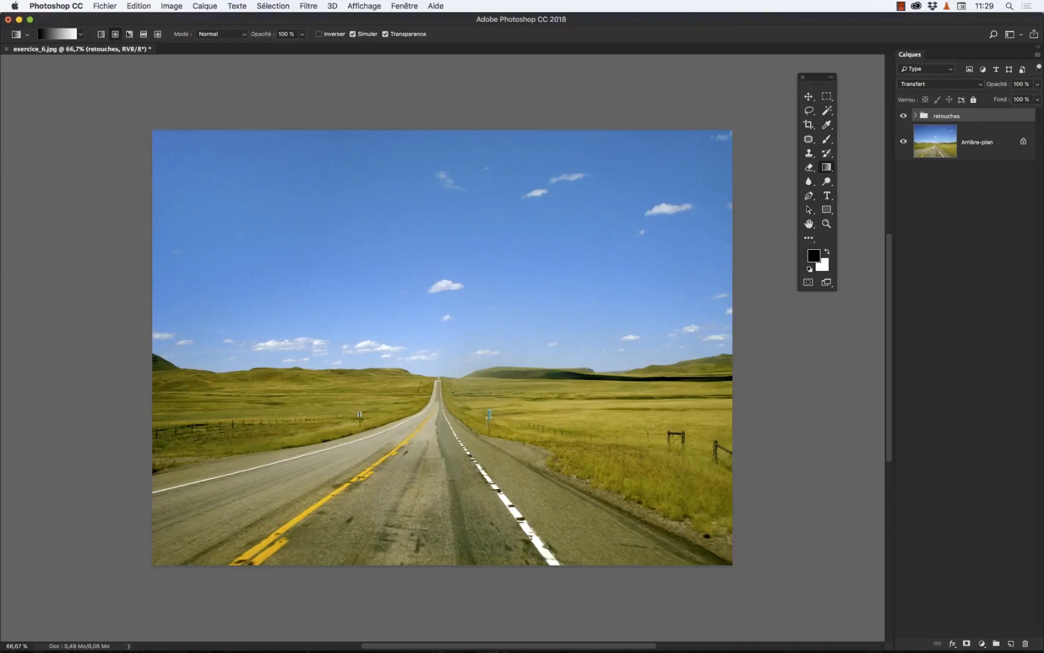
pyautogui.click(1038, 85)
pyautogui.moveTo(1035, 98); pyautogui.dragTo(1026, 99)
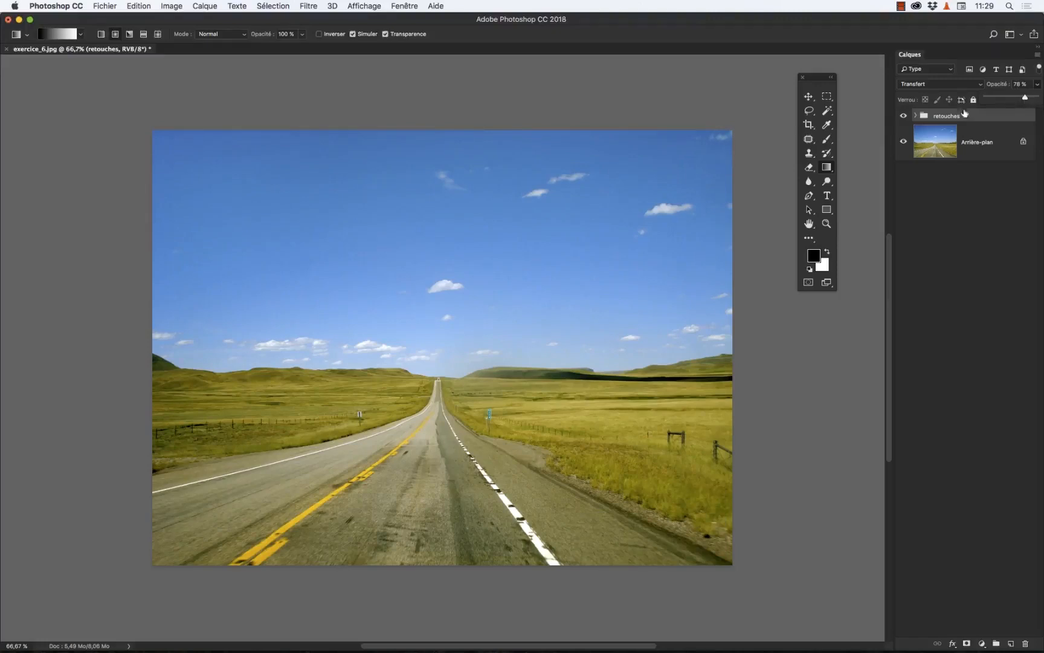
# Expand the retouches group, view the Brightness/Contrast properties and effect on the photo, then collapse the group
pyautogui.click(916, 115)
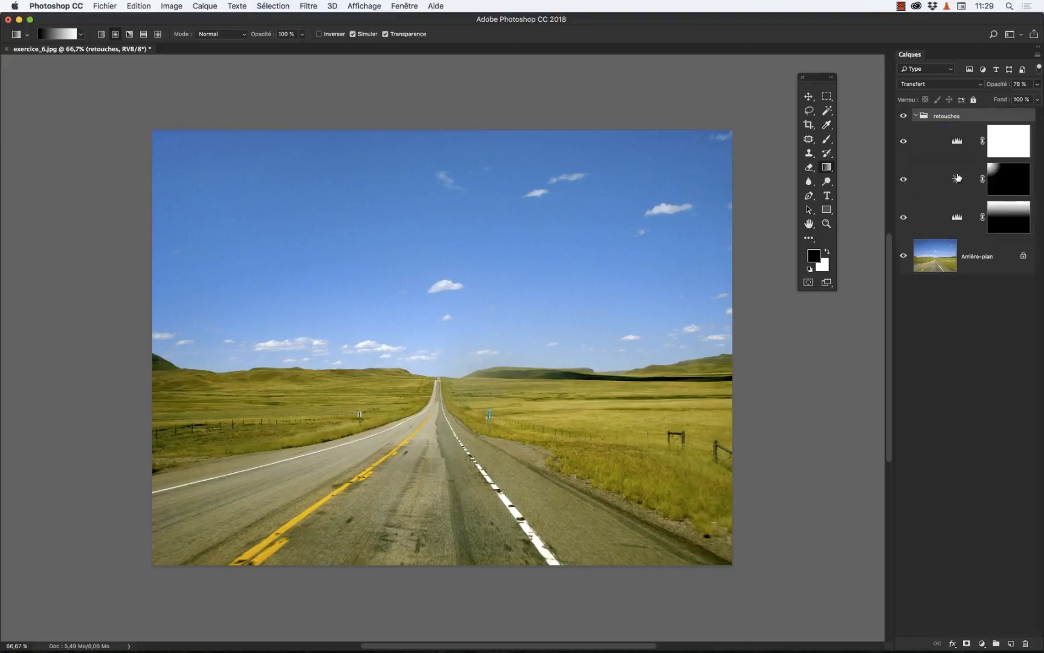
pyautogui.doubleClick(957, 179)
pyautogui.click(739, 340)
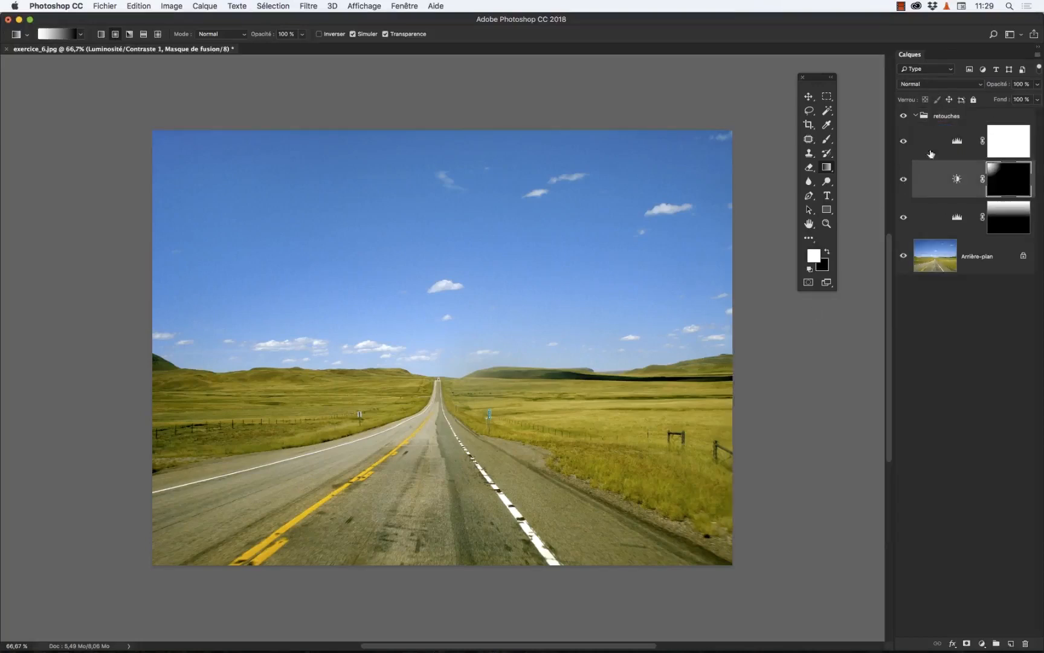
pyautogui.click(903, 180)
pyautogui.click(903, 181)
pyautogui.click(915, 116)
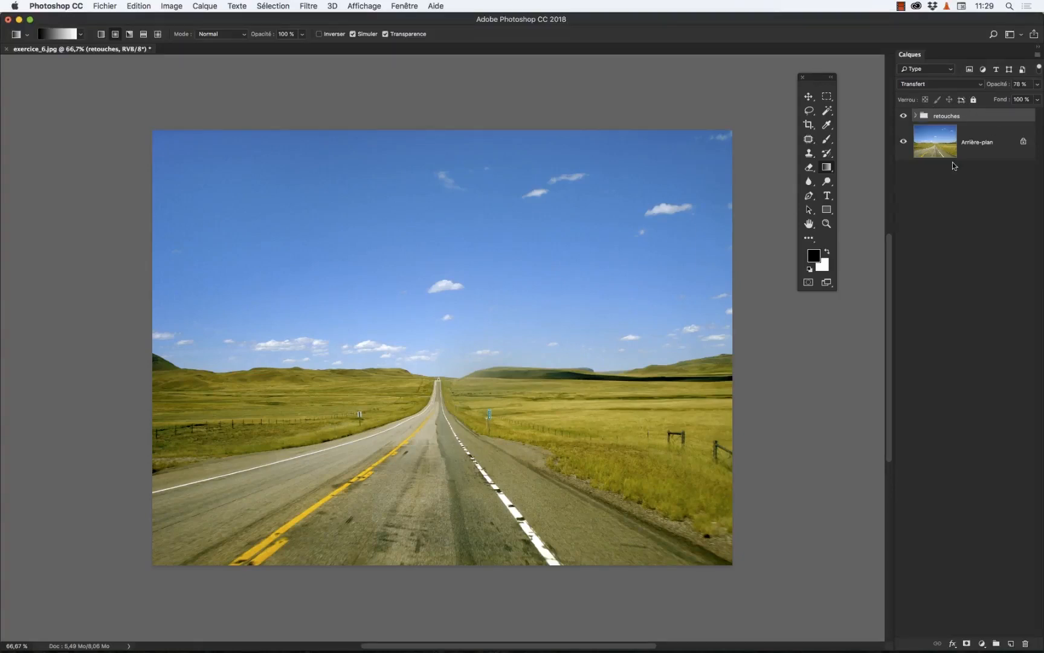
# Review the masks and individual opacity of each adjustment layer inside the retouches group
pyautogui.click(914, 116)
pyautogui.click(1006, 186)
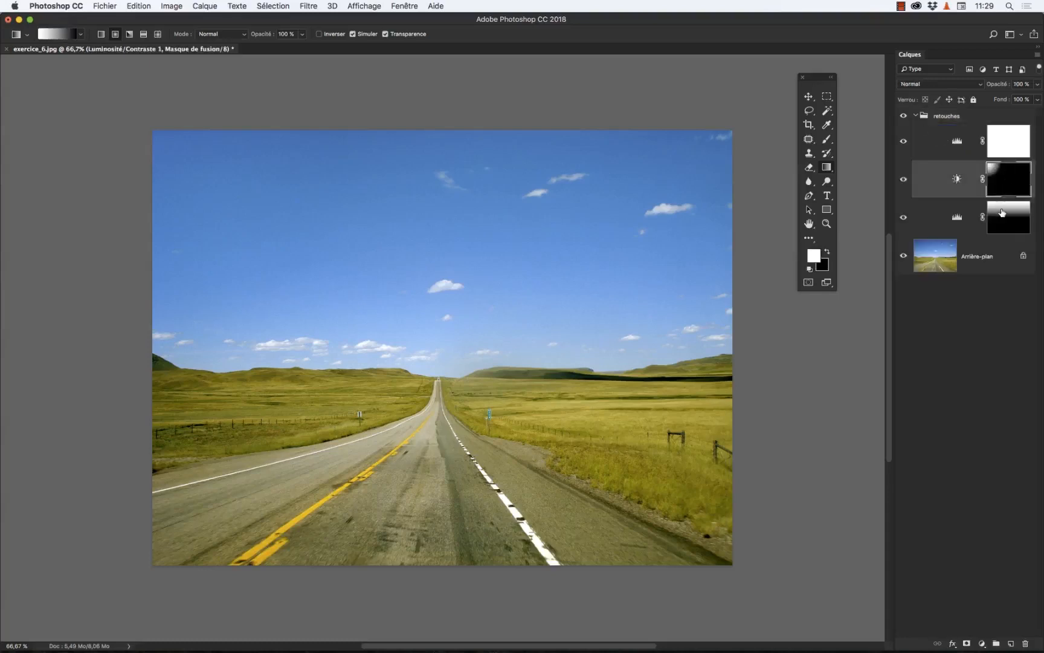
pyautogui.click(1001, 212)
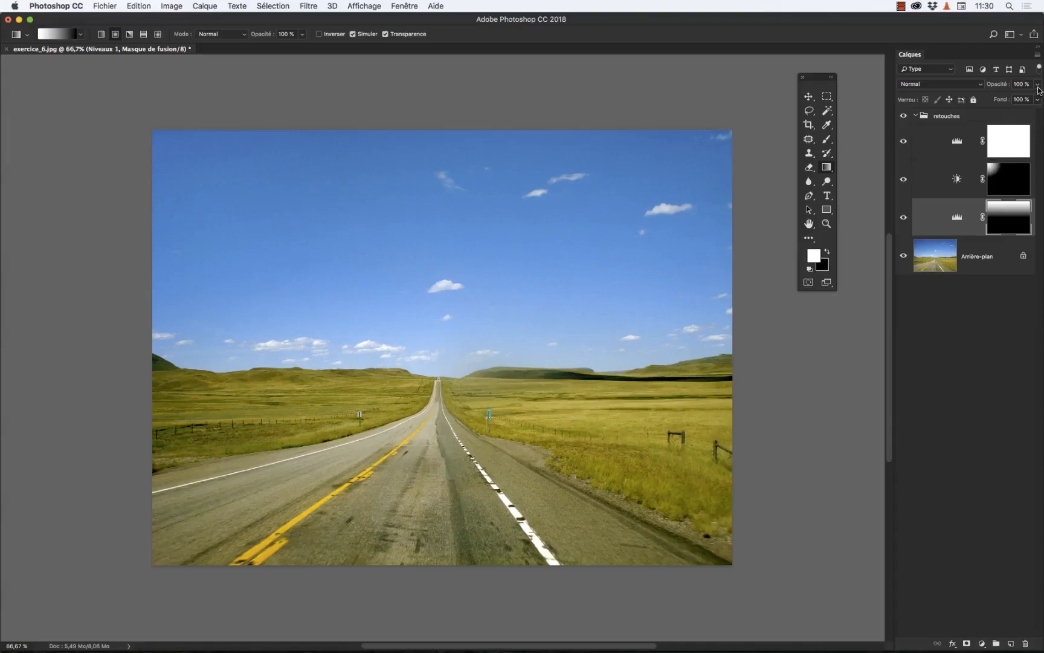
pyautogui.click(1009, 182)
pyautogui.click(1013, 142)
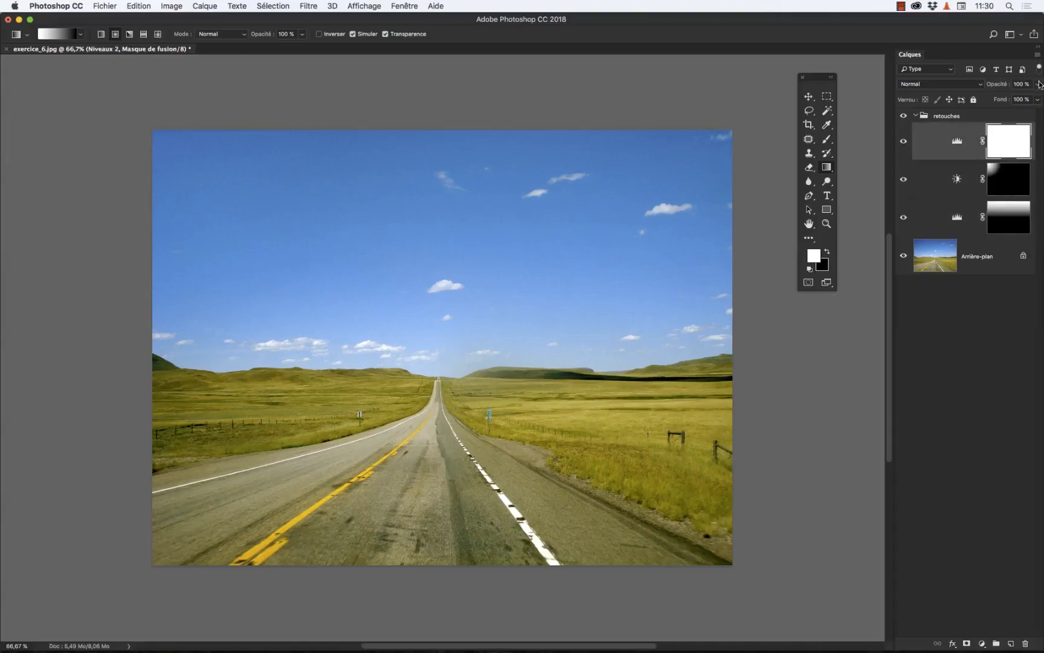
pyautogui.click(933, 117)
pyautogui.click(915, 116)
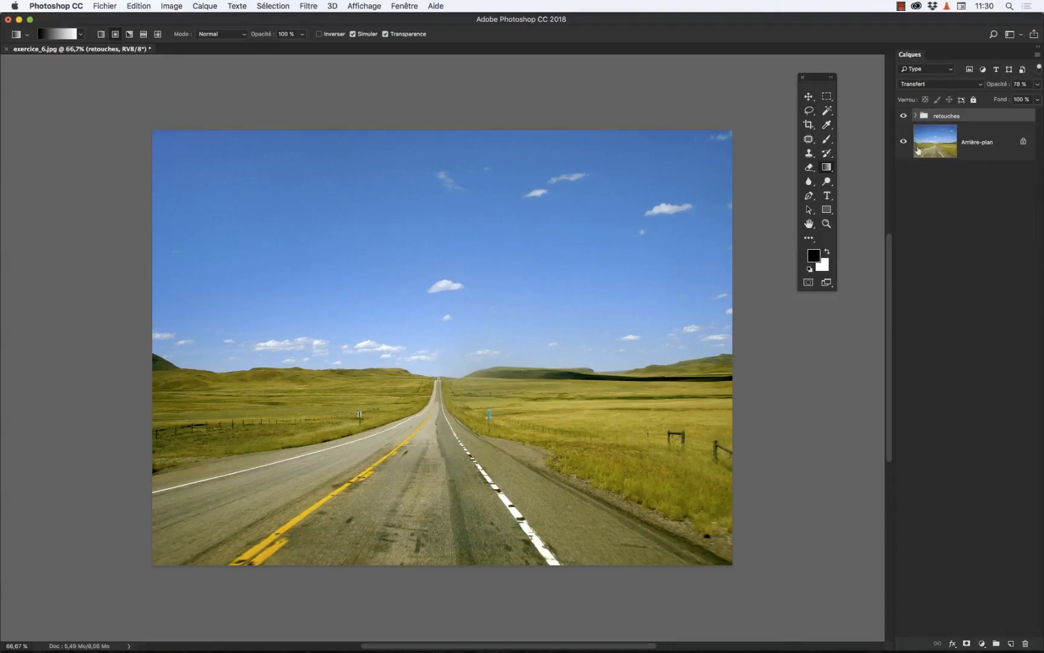
pyautogui.click(916, 114)
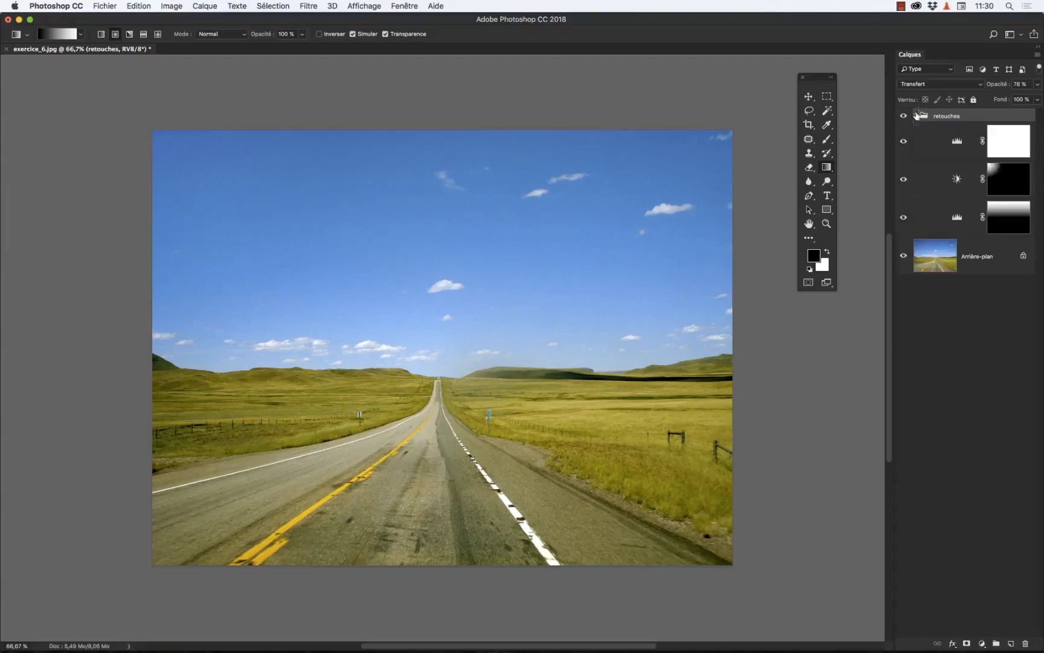